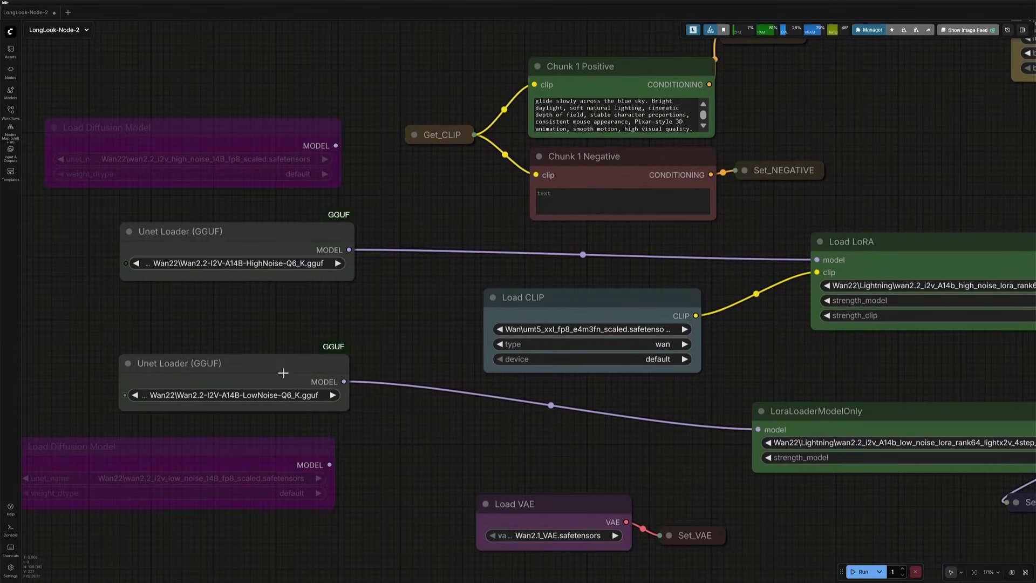
# Step: Zoom and pan from the model loaders down to the Load Image and Resize Image nodes
pyautogui.scroll(-3, 249, 304)
pyautogui.scroll(-1, 257, 118)
pyautogui.moveTo(256, 118); pyautogui.dragTo(252, 347)
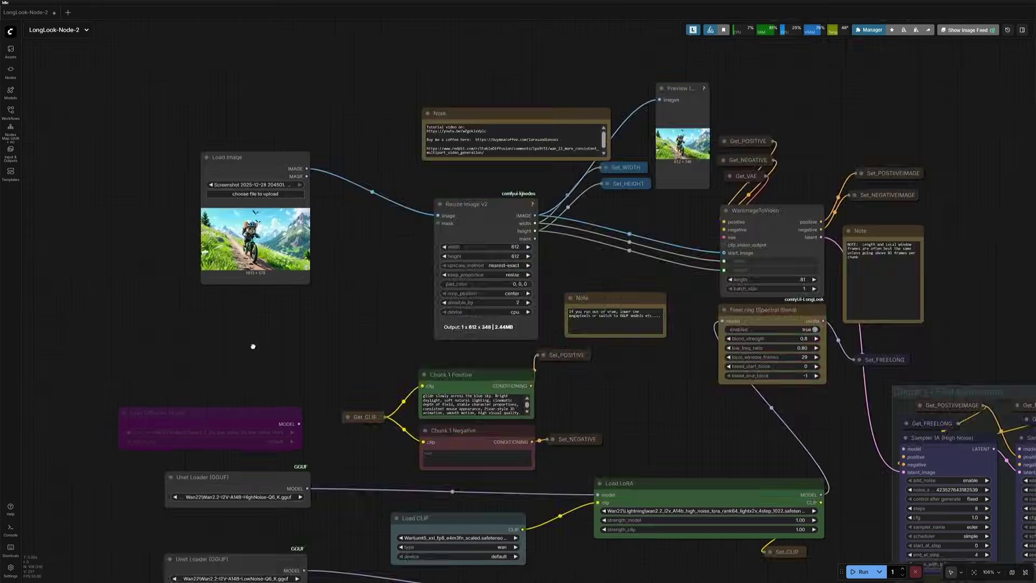
pyautogui.scroll(1, 162, 228)
pyautogui.scroll(10, 162, 229)
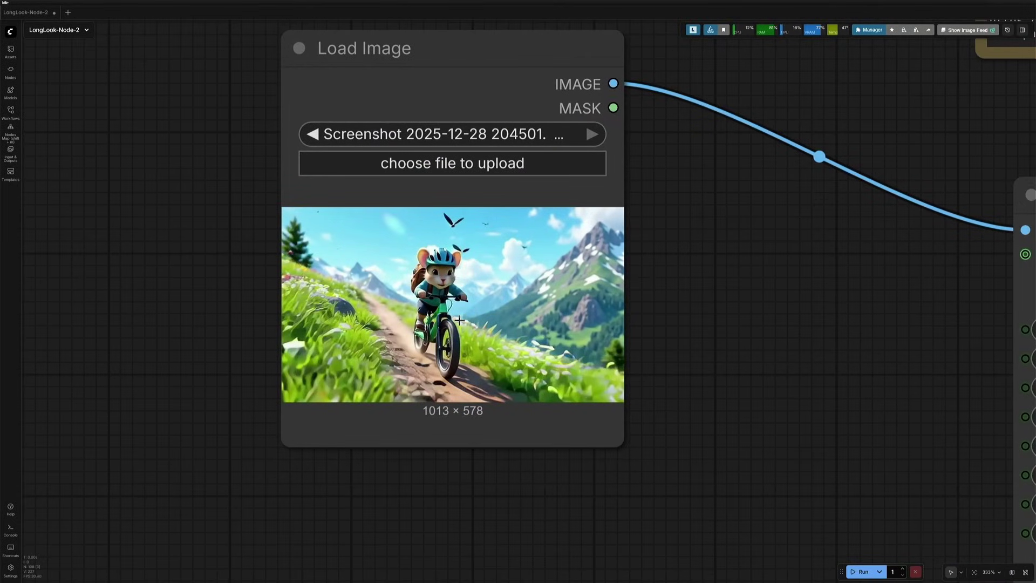
# Step: Pan to the chunk outputs up to Chunk 8 and the combined biking-mouse preview
pyautogui.scroll(-15, 460, 321)
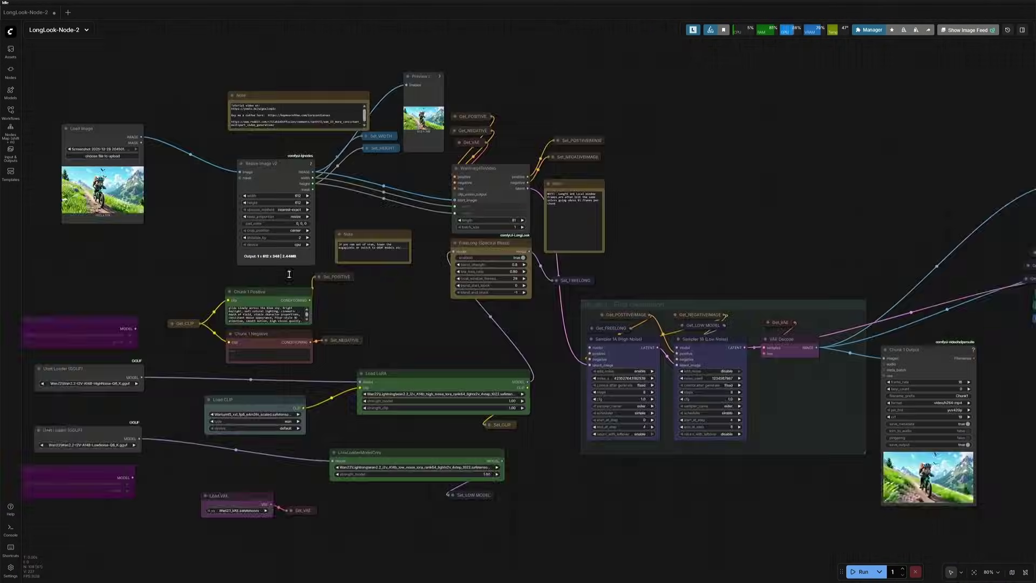
pyautogui.moveTo(744, 534); pyautogui.dragTo(368, 429)
pyautogui.scroll(-3, 324, 402)
pyautogui.scroll(6, 328, 398)
pyautogui.moveTo(328, 397); pyautogui.dragTo(238, 407)
pyautogui.scroll(2, 244, 388)
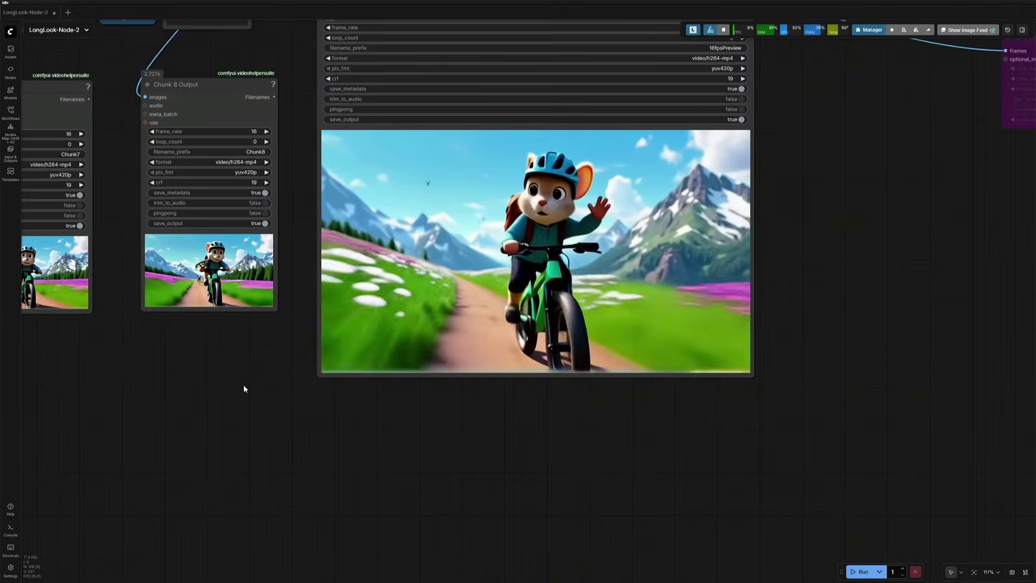
pyautogui.scroll(3, 244, 384)
pyautogui.moveTo(271, 354); pyautogui.dragTo(342, 492)
pyautogui.scroll(-3, 321, 497)
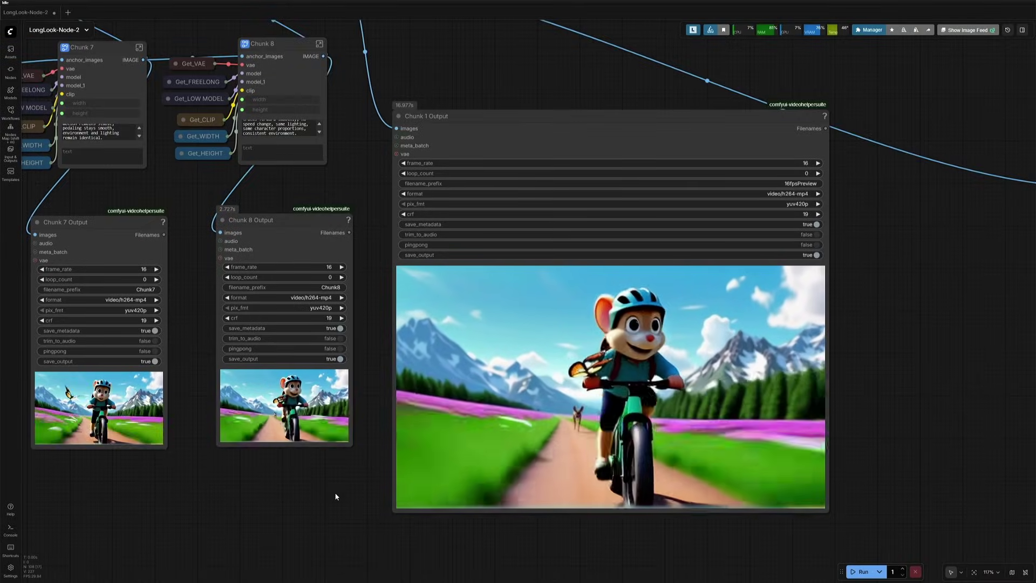
# Step: Zoom in on the purple bypassed RIFE VFI node's Note about the 32 FPS version, then zoom out
pyautogui.scroll(-8, 281, 504)
pyautogui.moveTo(613, 377); pyautogui.dragTo(410, 442)
pyautogui.scroll(11, 503, 351)
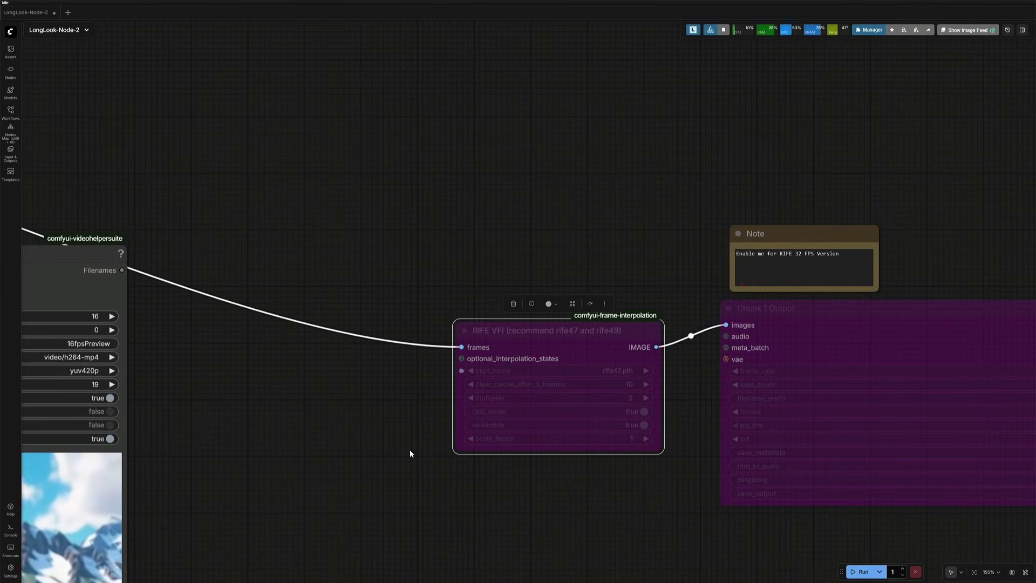
pyautogui.scroll(-10, 409, 449)
pyautogui.hscroll(-5, 404, 469)
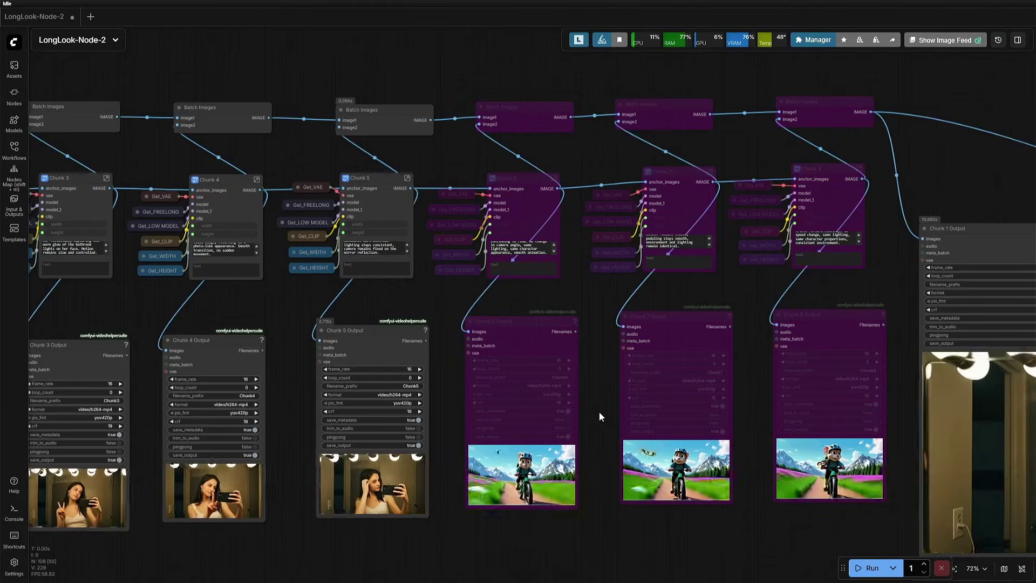
# Step: Zoom in on the 1-wan-22.jpg mirror-selfie preview in Load Image, then zoom out to 80%
pyautogui.hscroll(-5, 331, 556)
pyautogui.hscroll(-5, 318, 527)
pyautogui.hscroll(-10, 318, 526)
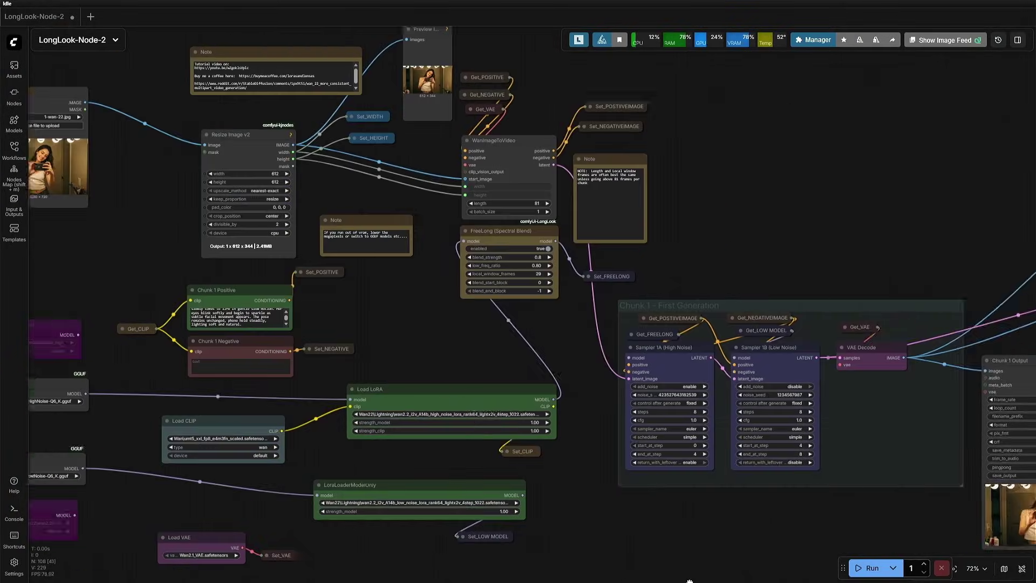
pyautogui.moveTo(402, 303); pyautogui.dragTo(719, 453)
pyautogui.scroll(9, 428, 393)
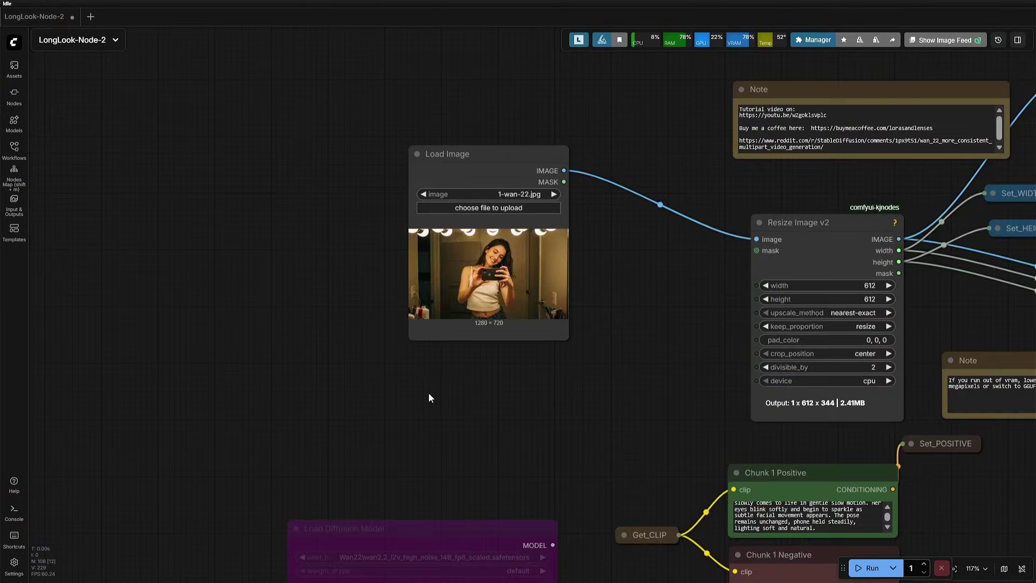
pyautogui.scroll(4, 696, 259)
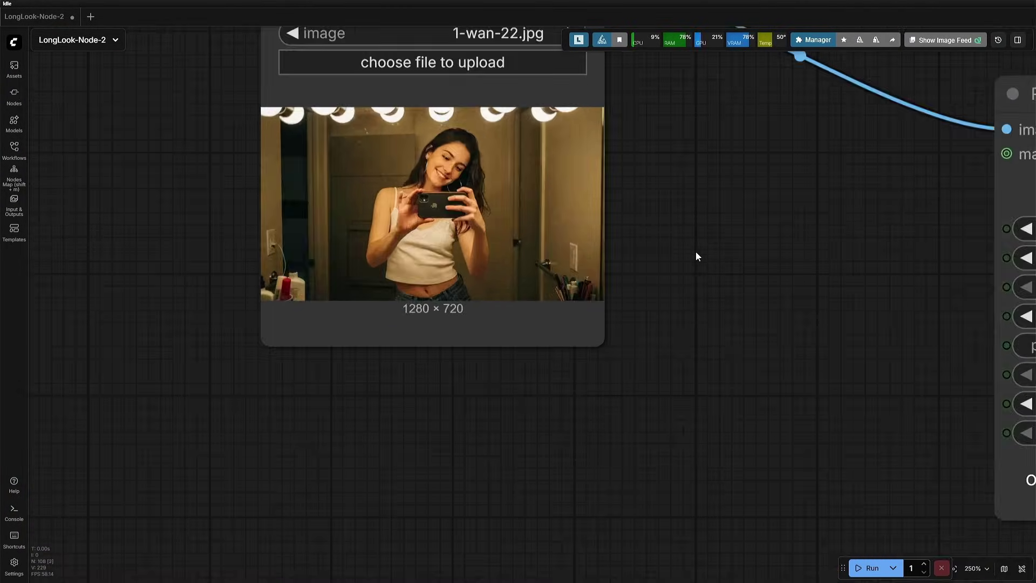
pyautogui.moveTo(695, 254); pyautogui.dragTo(720, 386)
pyautogui.scroll(-12, 719, 385)
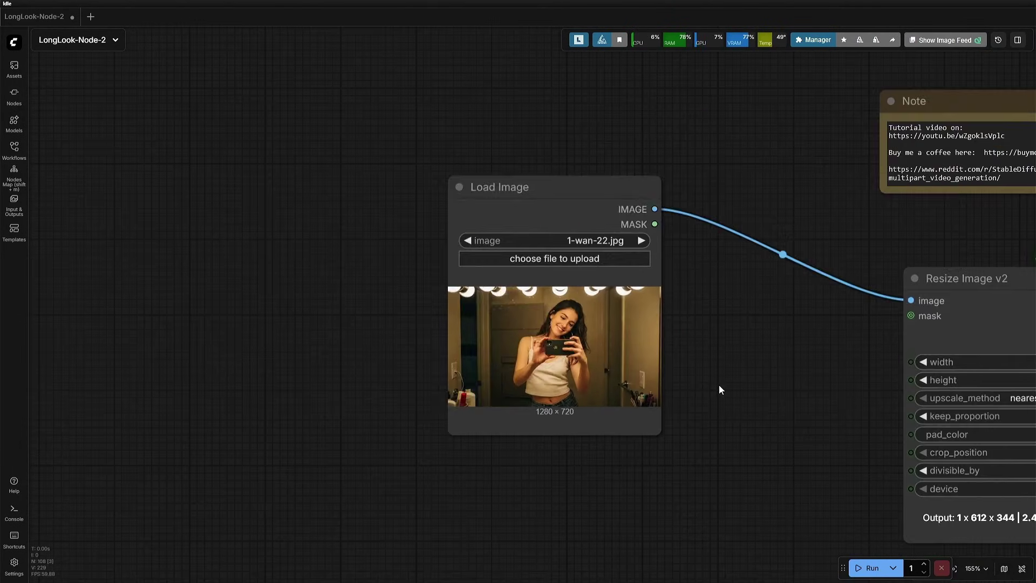
# Step: Pan across the graph to the bypassed Chunk 6–8 outputs and the Chunk 1 Output selfie preview
pyautogui.moveTo(729, 474); pyautogui.dragTo(199, 286)
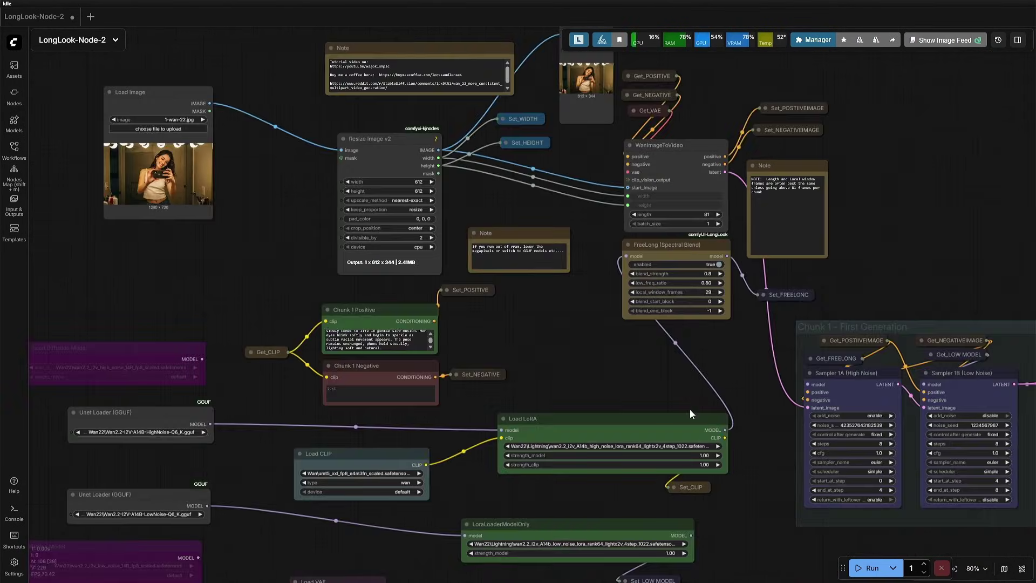
pyautogui.moveTo(579, 380); pyautogui.dragTo(283, 294)
pyautogui.moveTo(896, 540); pyautogui.dragTo(518, 446)
pyautogui.moveTo(553, 513); pyautogui.dragTo(494, 513)
pyautogui.moveTo(928, 545); pyautogui.dragTo(238, 500)
pyautogui.moveTo(698, 491); pyautogui.dragTo(224, 495)
pyautogui.moveTo(468, 521); pyautogui.dragTo(423, 546)
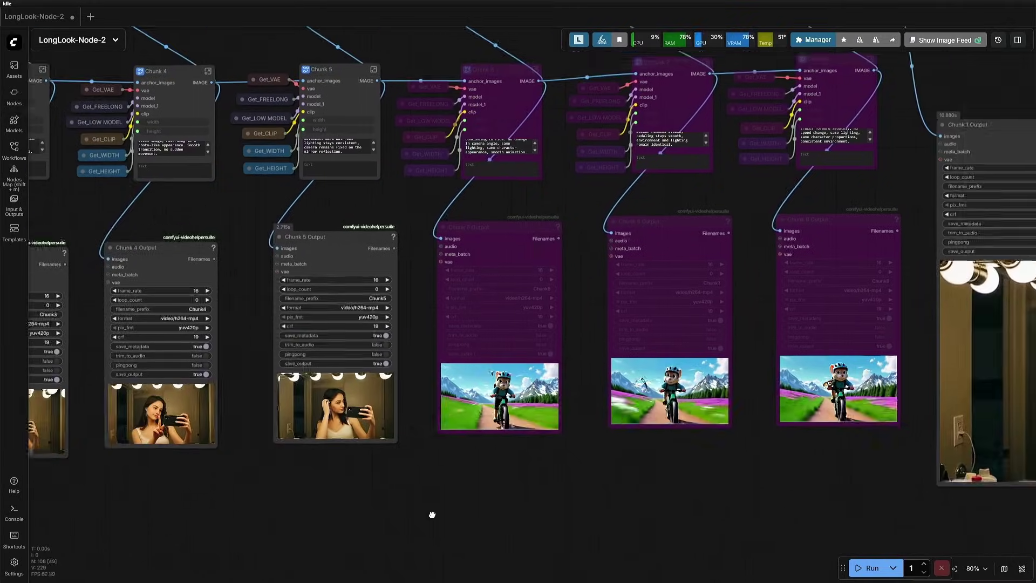
# Step: Zoom in to 250–275% on two selfie chunk previews, then zoom out to 141% at Chunk 5 Output
pyautogui.moveTo(430, 513); pyautogui.dragTo(815, 505)
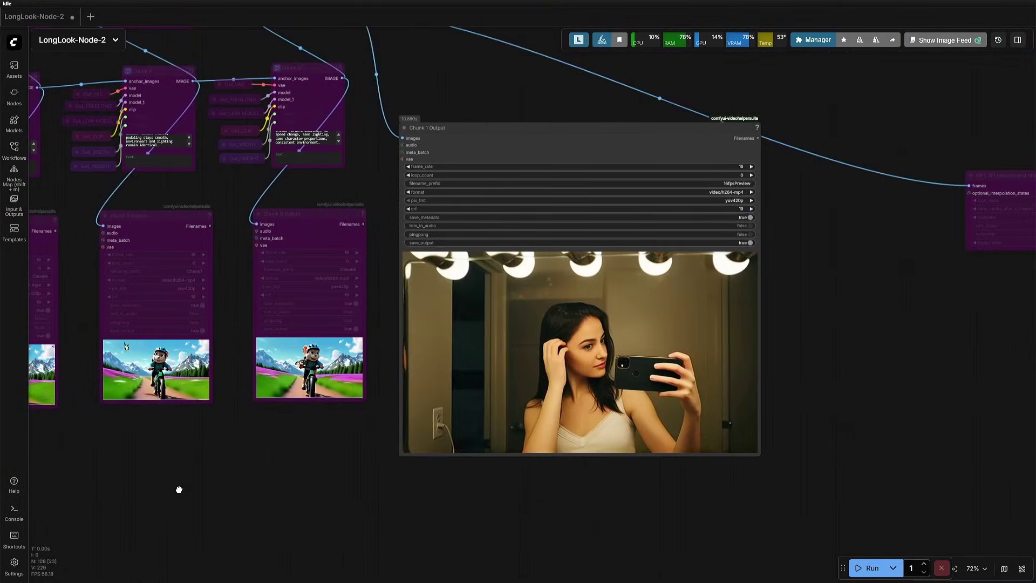
pyautogui.moveTo(109, 516); pyautogui.dragTo(694, 504)
pyautogui.hscroll(-5, 345, 501)
pyautogui.scroll(12, 738, 454)
pyautogui.moveTo(754, 384); pyautogui.dragTo(506, 518)
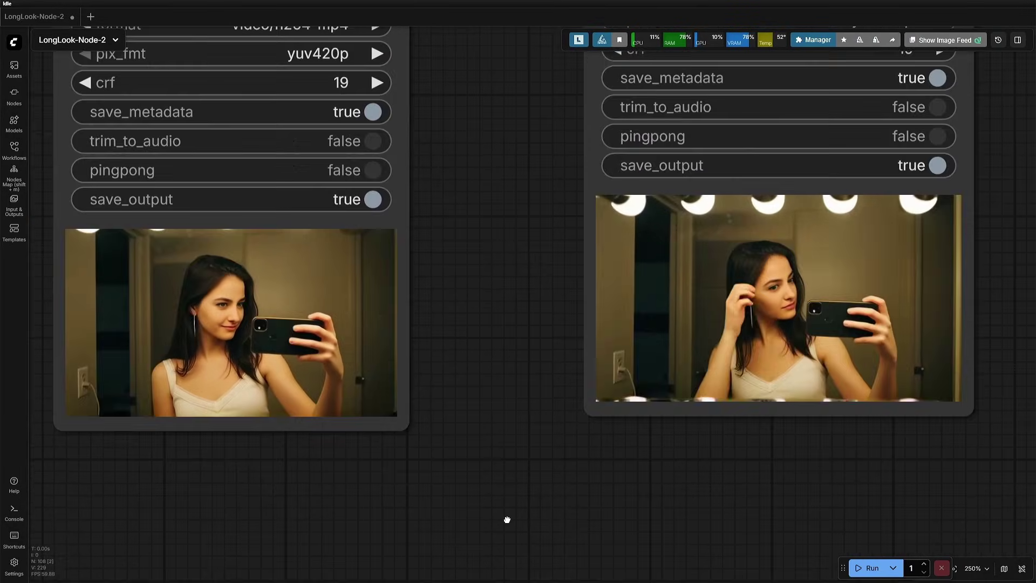
pyautogui.scroll(1, 510, 473)
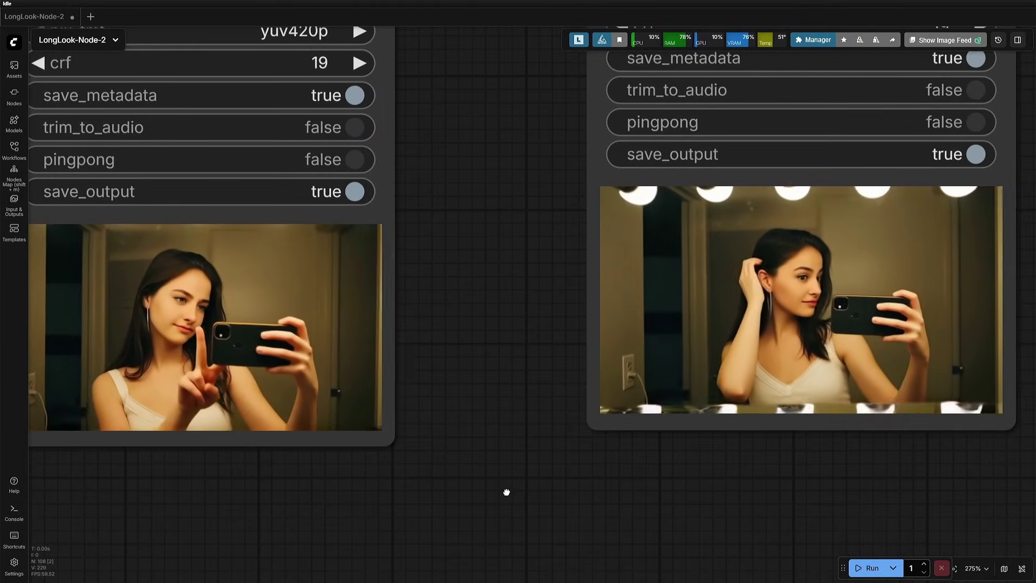
pyautogui.moveTo(506, 492); pyautogui.dragTo(503, 517)
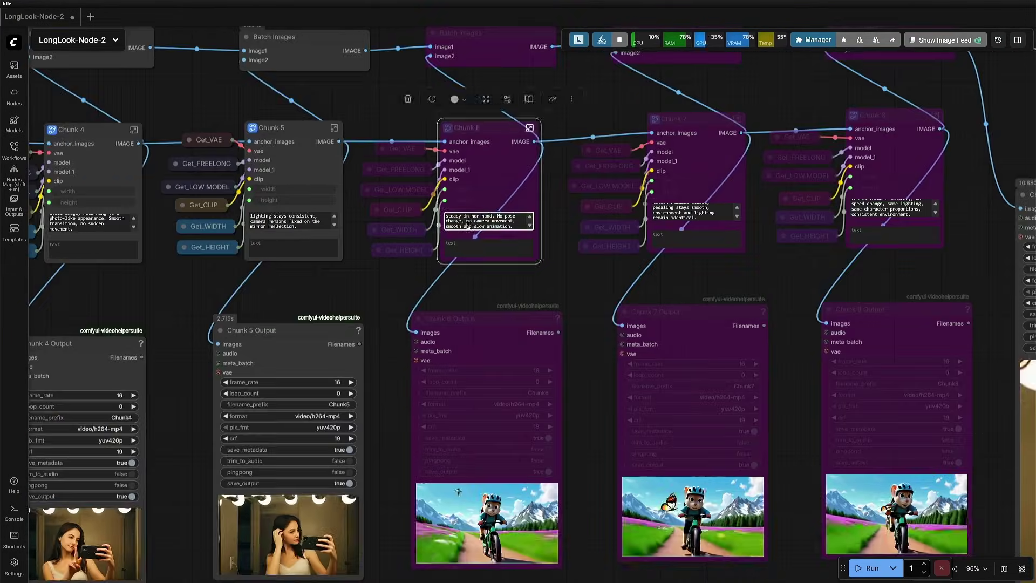
# Step: Re-enable the bypassed Chunk 6–8 nodes by box-selecting them and using Ctrl+B
pyautogui.click(463, 284)
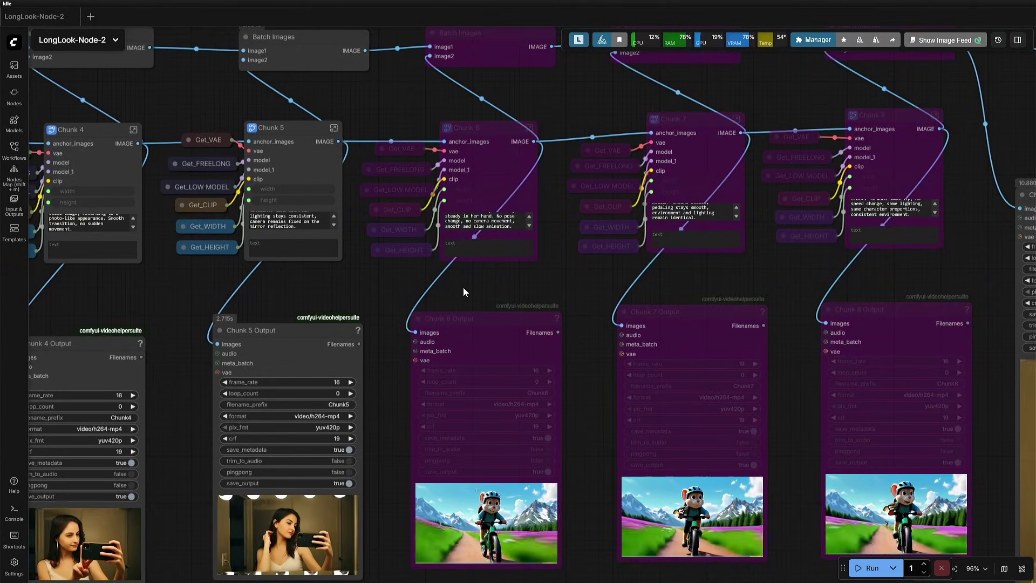
pyautogui.scroll(-3, 463, 287)
pyautogui.moveTo(423, 57); pyautogui.dragTo(476, 409)
pyautogui.hotkey('ctrl', 'b')
pyautogui.click(402, 64)
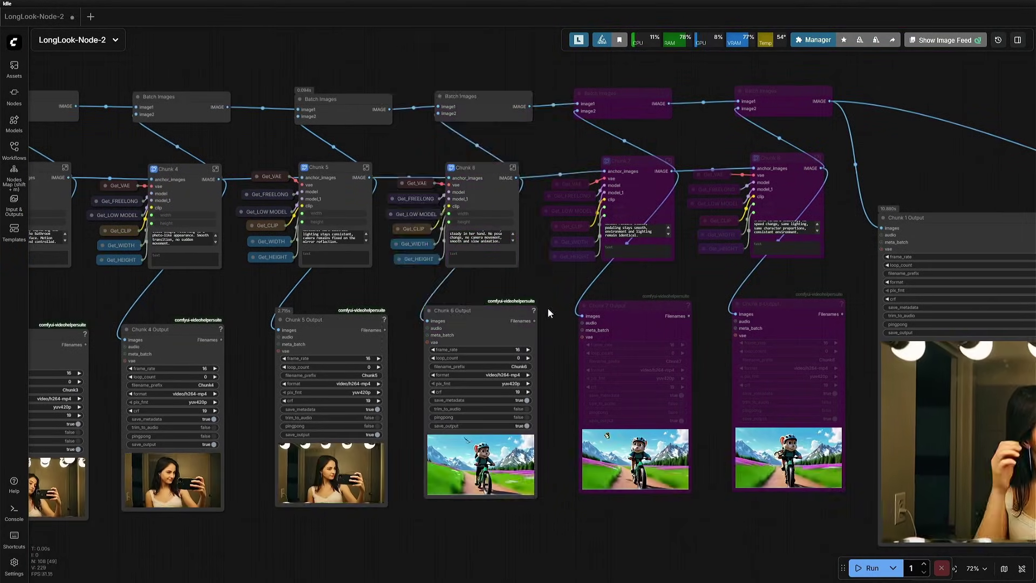
# Step: Run the workflow so Chunks 6–8 also generate selfie clips
pyautogui.hscroll(3, 546, 286)
pyautogui.scroll(-2, 545, 287)
pyautogui.click(868, 574)
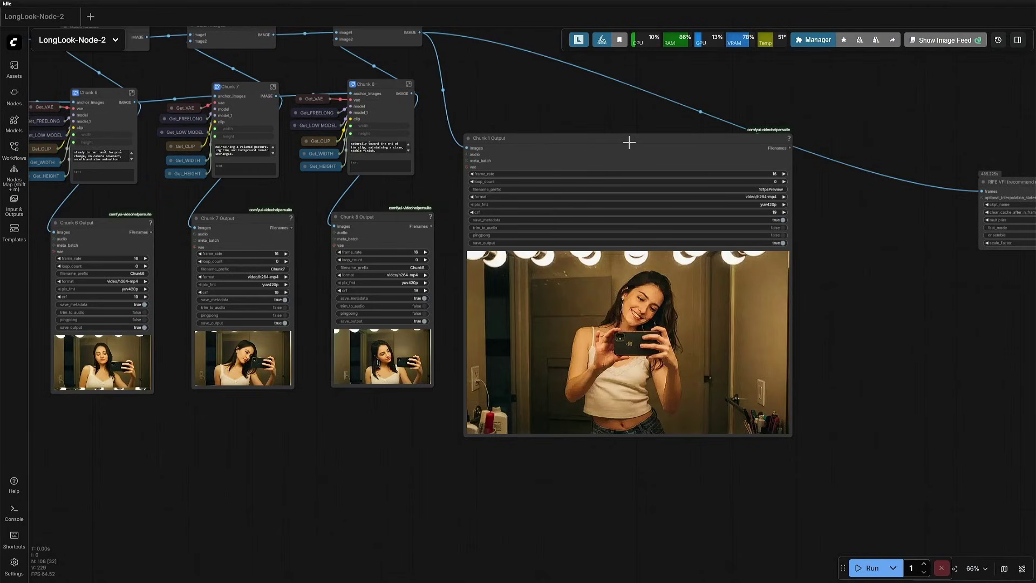
# Step: Select Chunk 1 Output and pan to the RIFE VFI node's 32fps-Final output
pyautogui.click(629, 142)
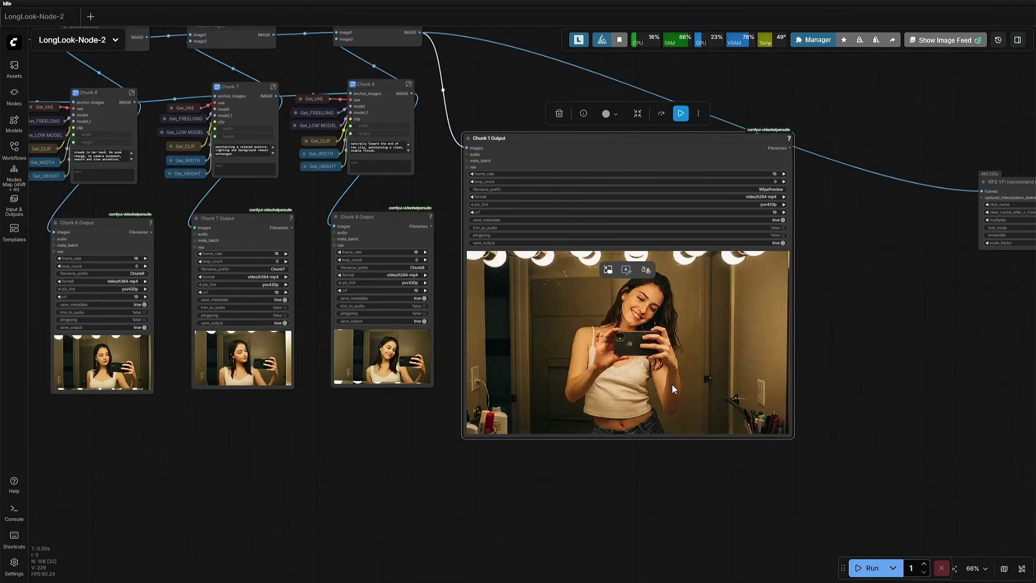
pyautogui.moveTo(899, 381); pyautogui.dragTo(264, 360)
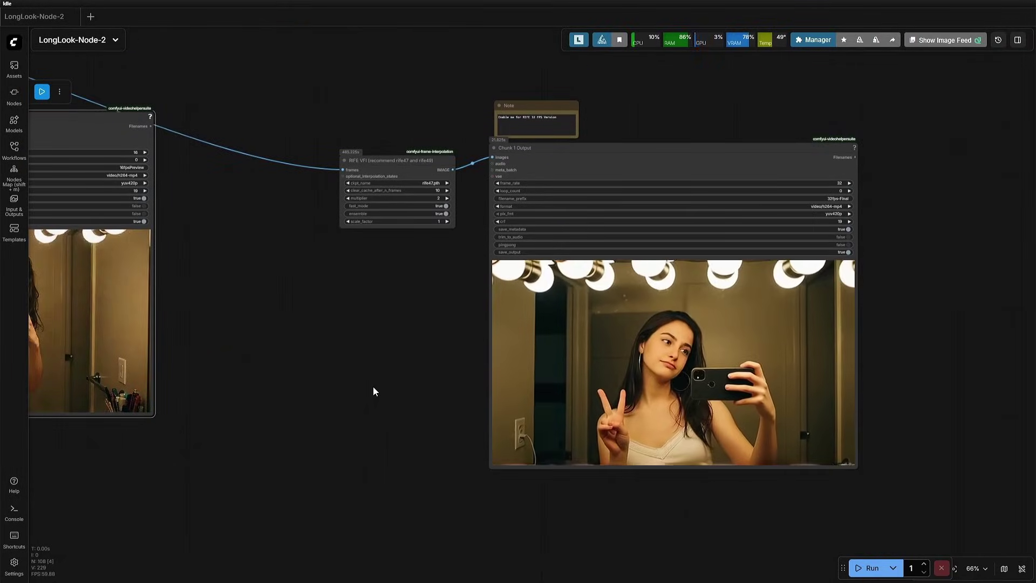
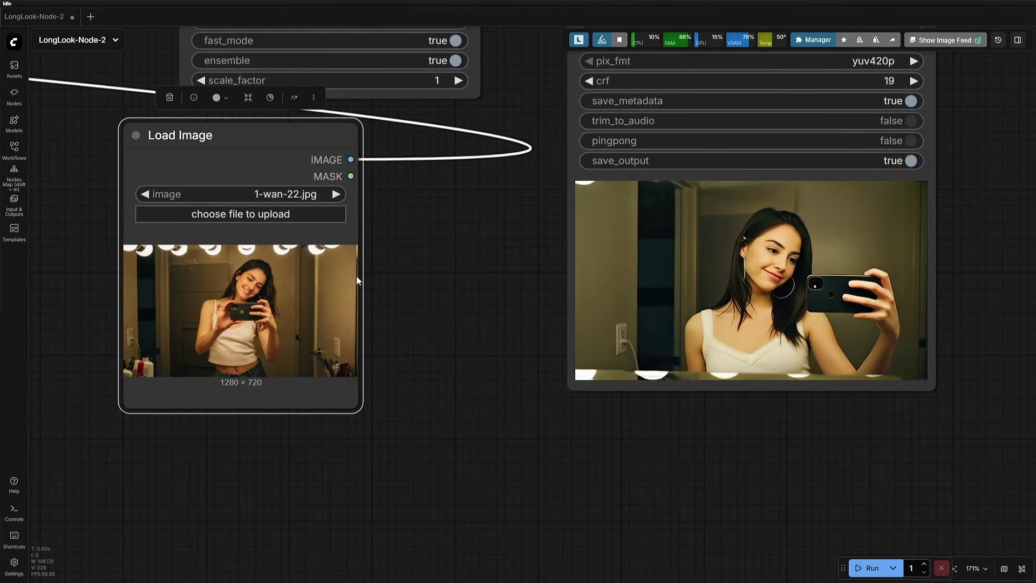
# Step: Move the Load Image node slightly right, toward the Chunk 1 Output video node
pyautogui.moveTo(296, 132); pyautogui.dragTo(424, 112)
pyautogui.click(589, 335)
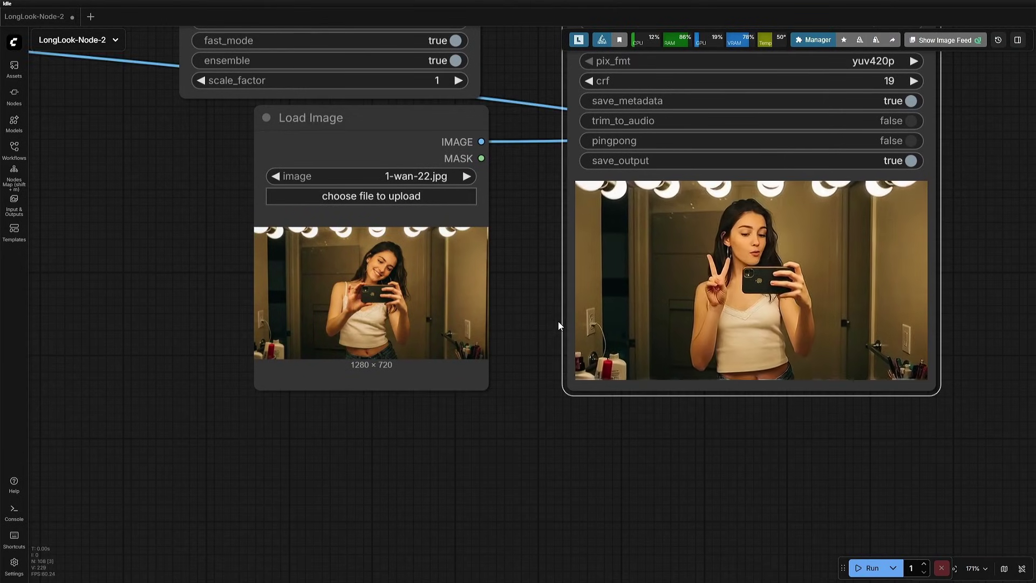
pyautogui.scroll(3, 548, 317)
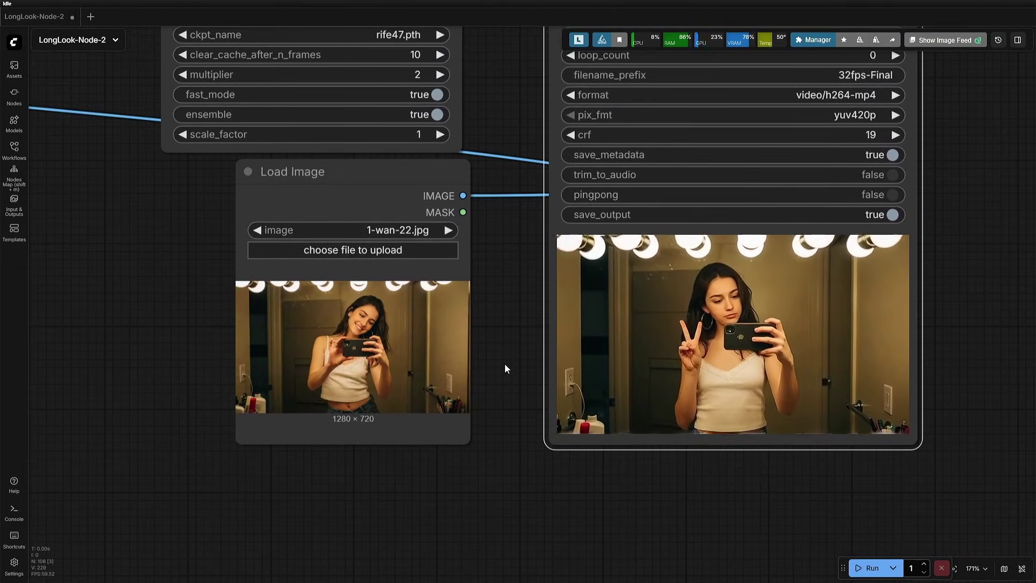
pyautogui.scroll(3, 504, 364)
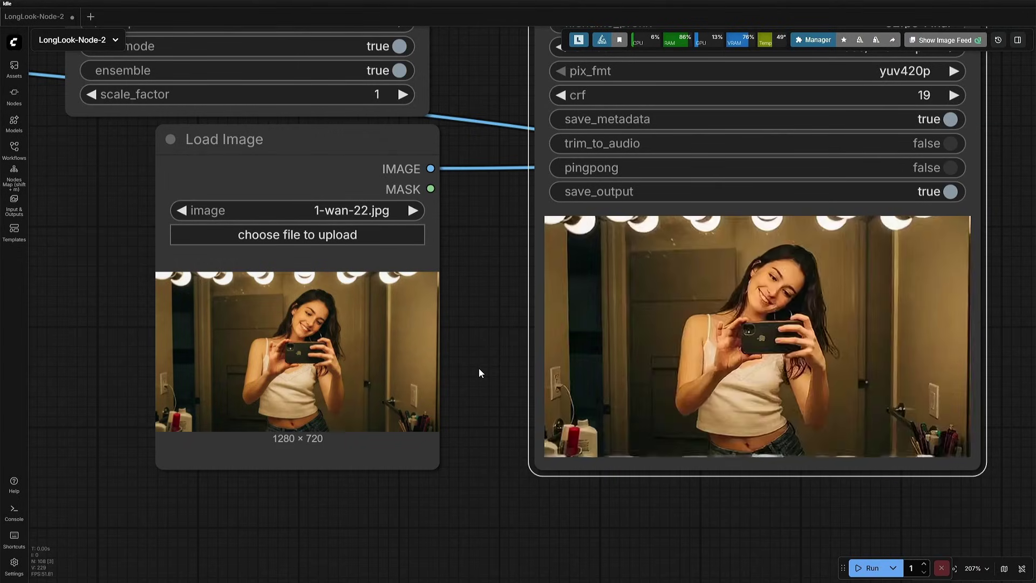
# Step: Zoom out and pan across the workflow's chunk previews, then highlight the comfyUI-LongLook repository name
pyautogui.scroll(-5, 445, 449)
pyautogui.scroll(-5, 451, 456)
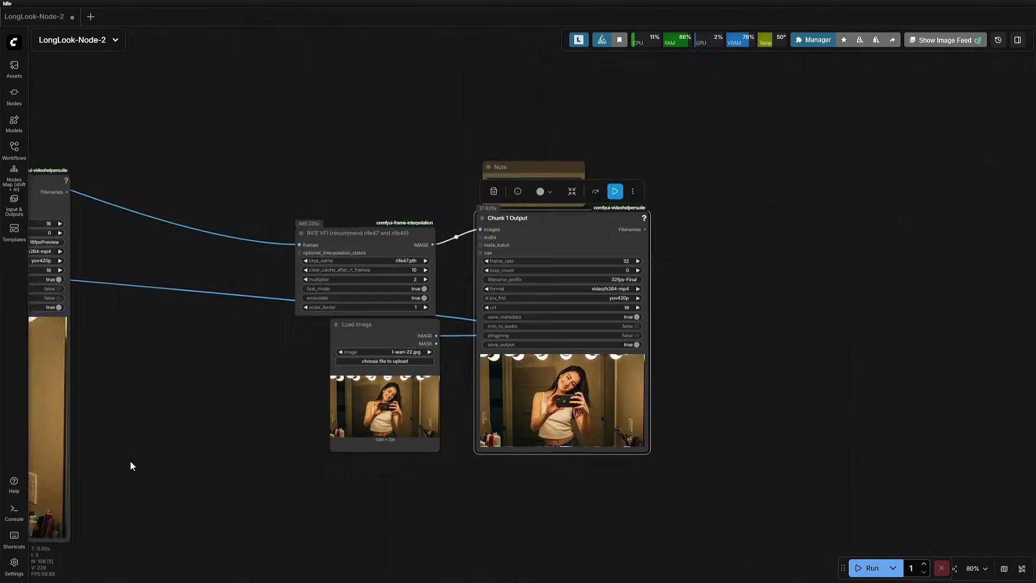
pyautogui.moveTo(129, 461); pyautogui.dragTo(594, 462)
pyautogui.scroll(-4, 588, 486)
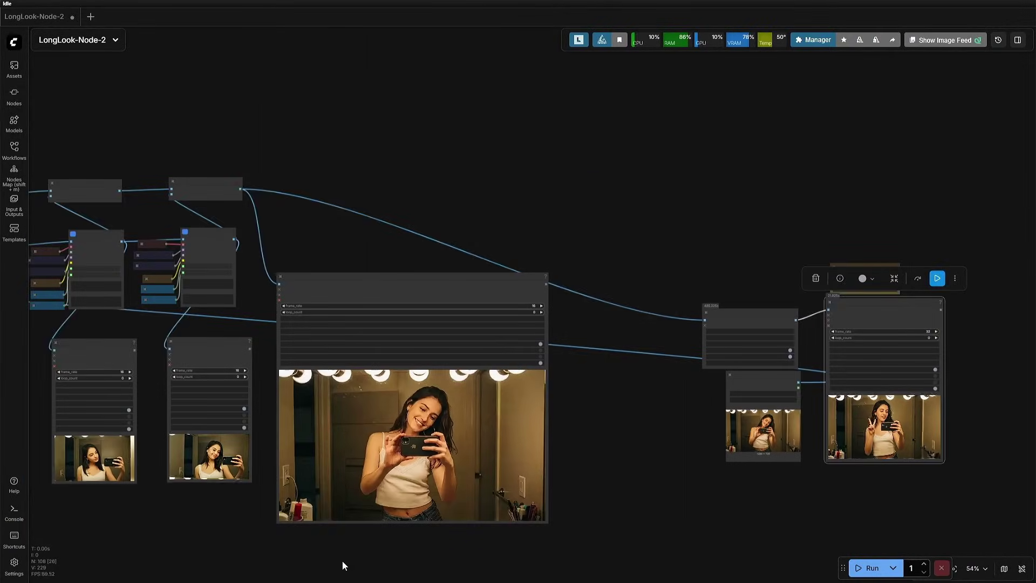
pyautogui.moveTo(342, 560); pyautogui.dragTo(719, 485)
pyautogui.moveTo(81, 477); pyautogui.dragTo(710, 488)
pyautogui.moveTo(222, 481); pyautogui.dragTo(234, 485)
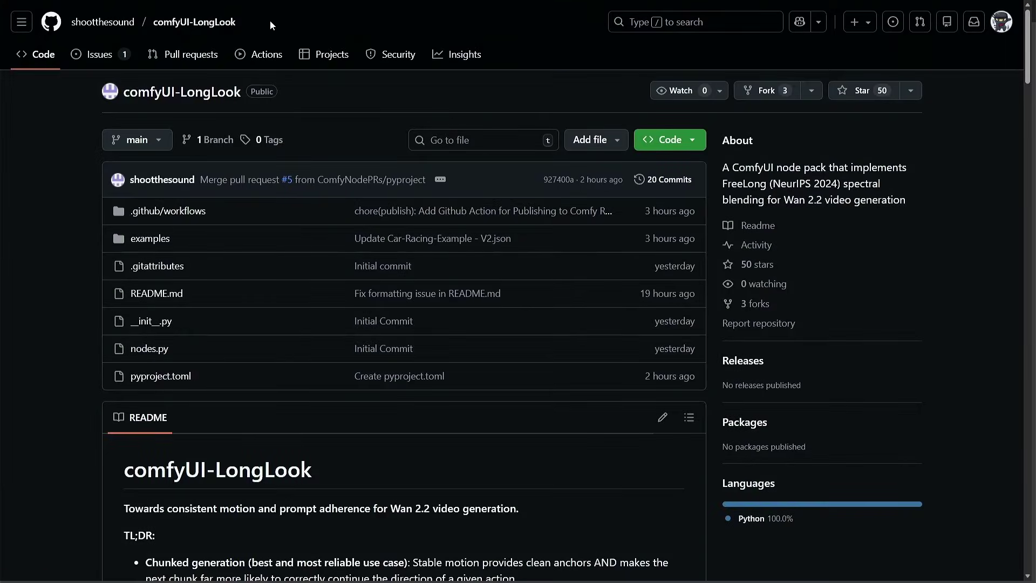
pyautogui.moveTo(272, 25); pyautogui.dragTo(147, 32)
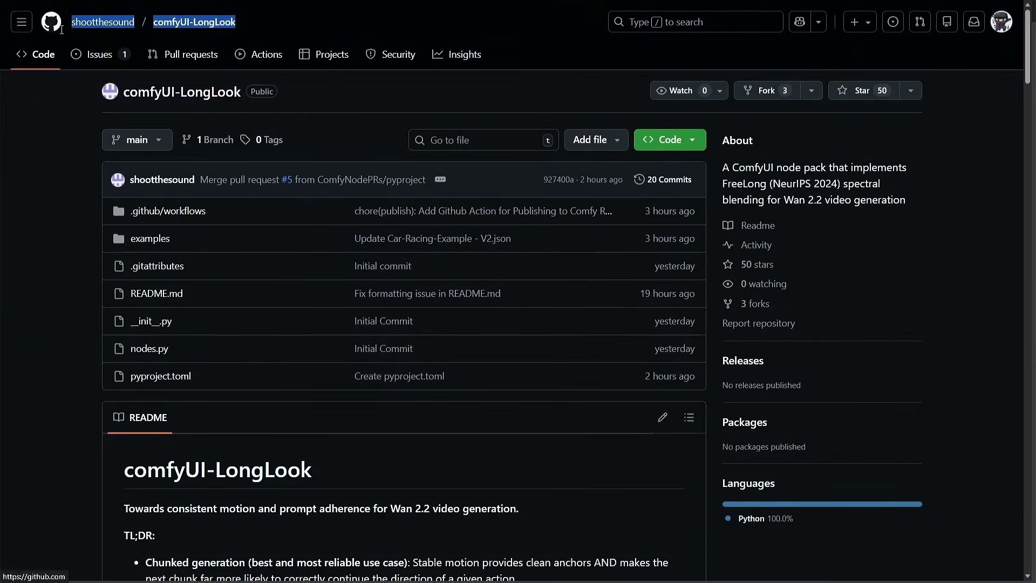
pyautogui.click(51, 174)
pyautogui.scroll(-2, 50, 174)
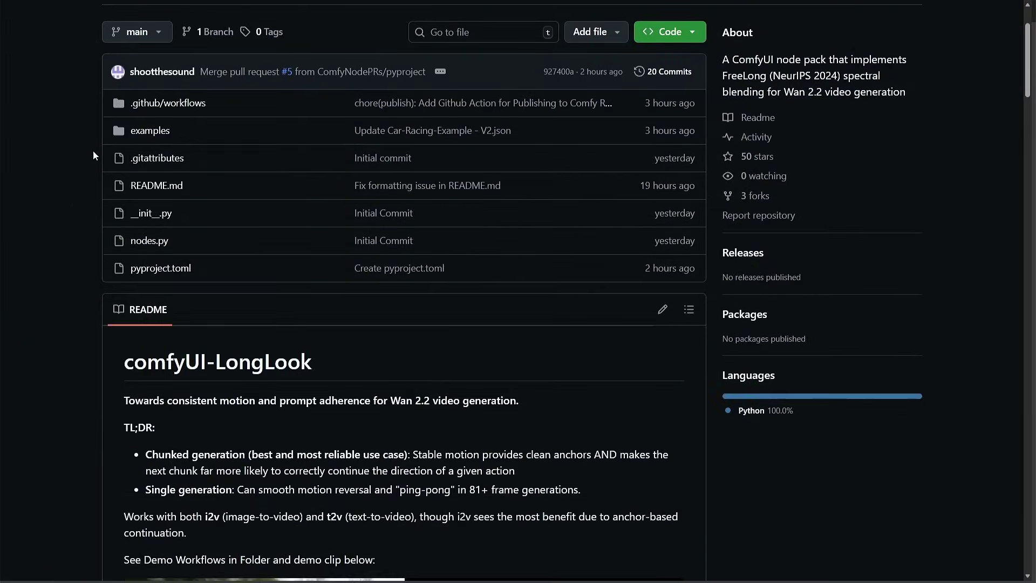
pyautogui.moveTo(117, 93); pyautogui.dragTo(714, 143)
pyautogui.click(88, 157)
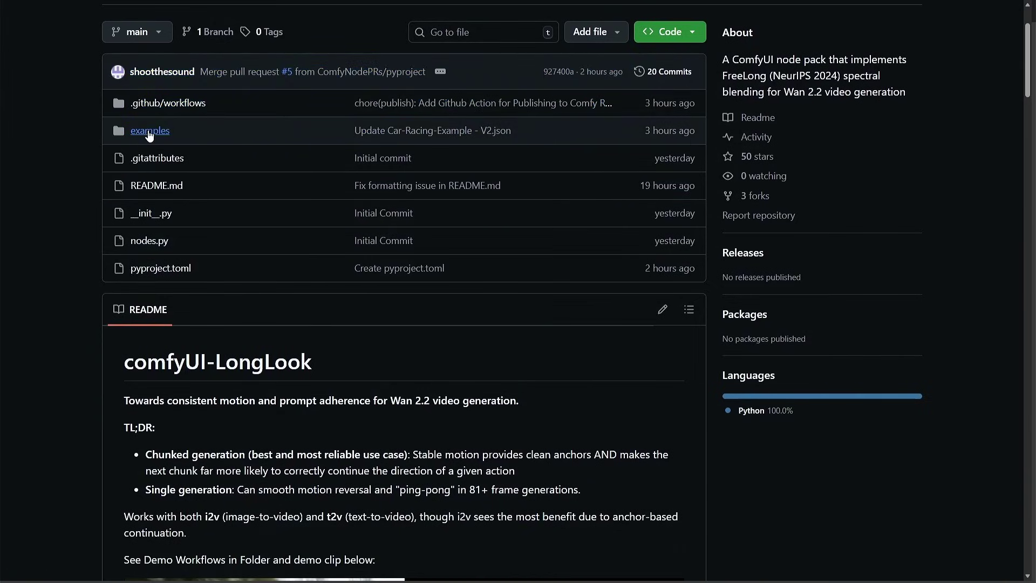
pyautogui.click(150, 134)
pyautogui.moveTo(255, 249); pyautogui.dragTo(793, 257)
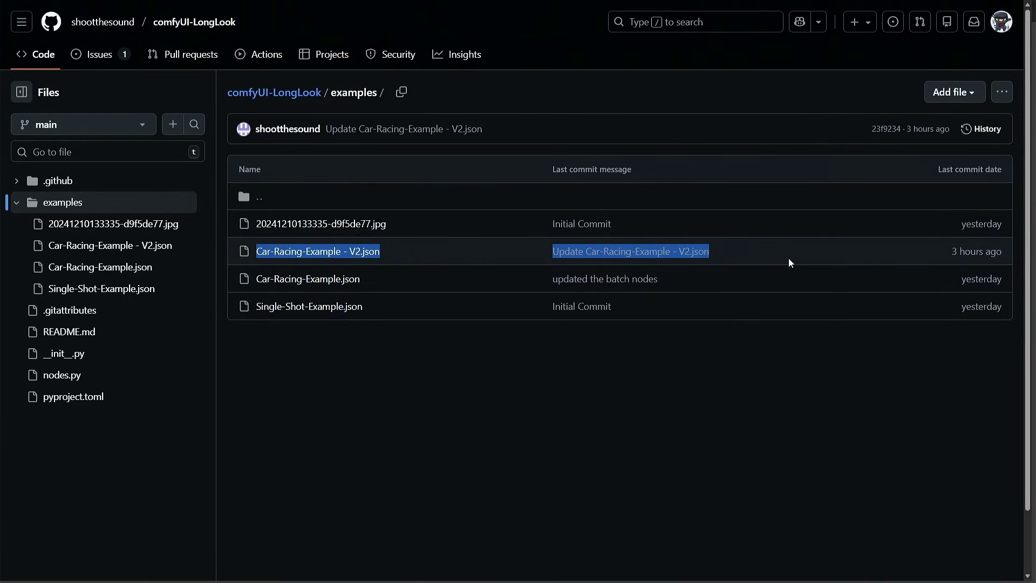
pyautogui.click(570, 373)
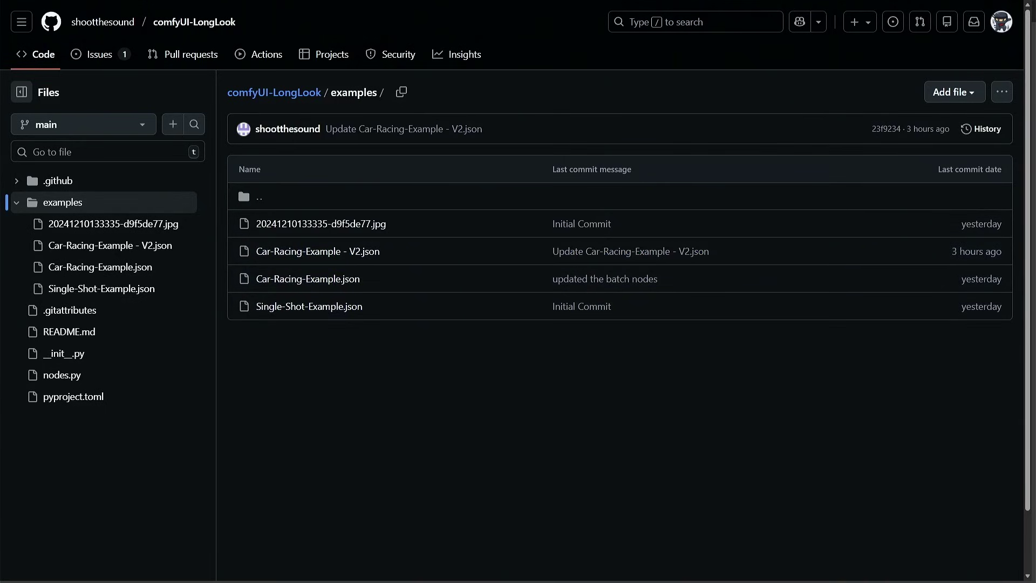
pyautogui.hotkey('alt', 'Left')
pyautogui.scroll(-9, 83, 299)
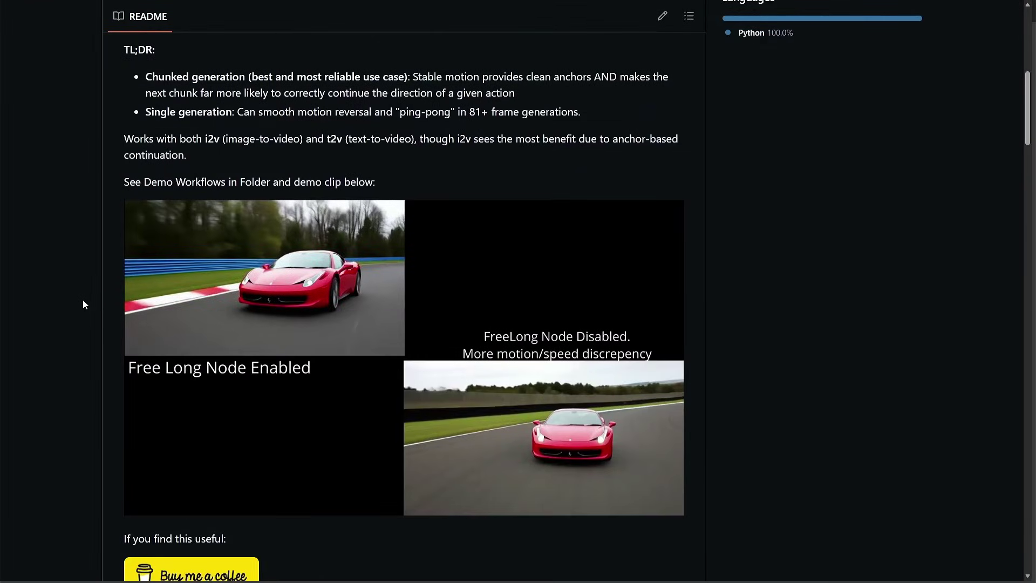
pyautogui.scroll(-7, 82, 300)
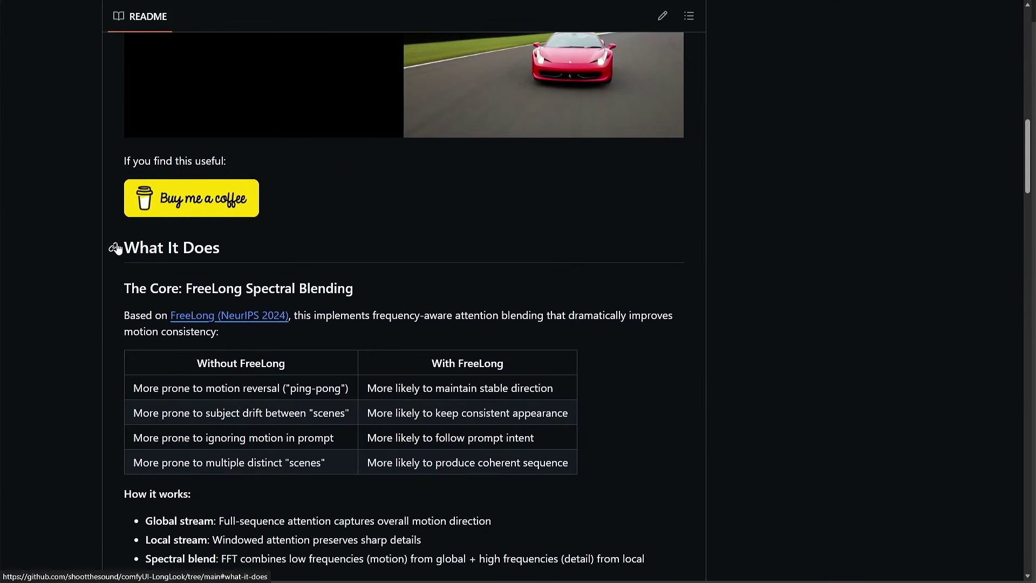
pyautogui.scroll(-12, 117, 247)
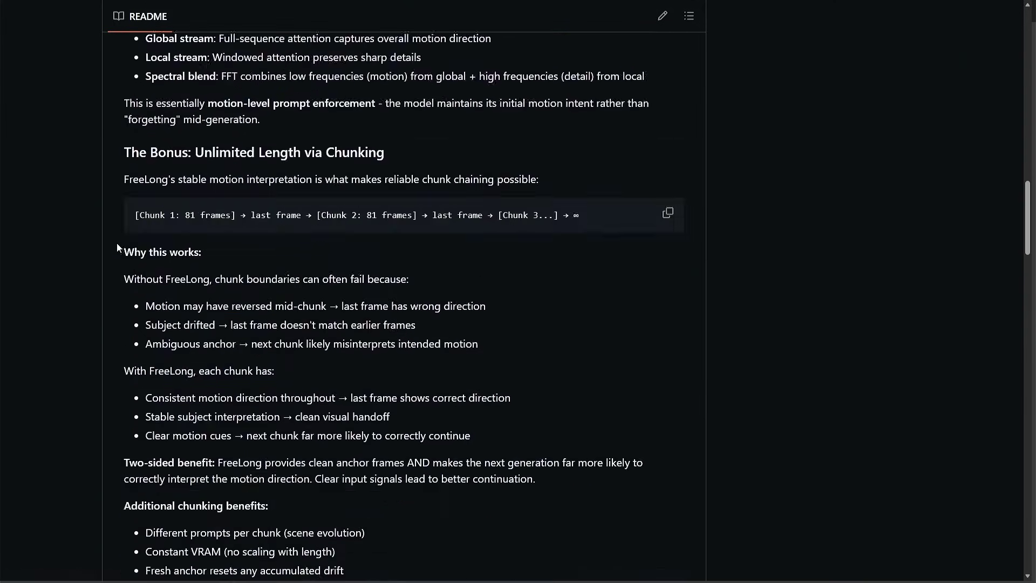
pyautogui.scroll(-9, 117, 244)
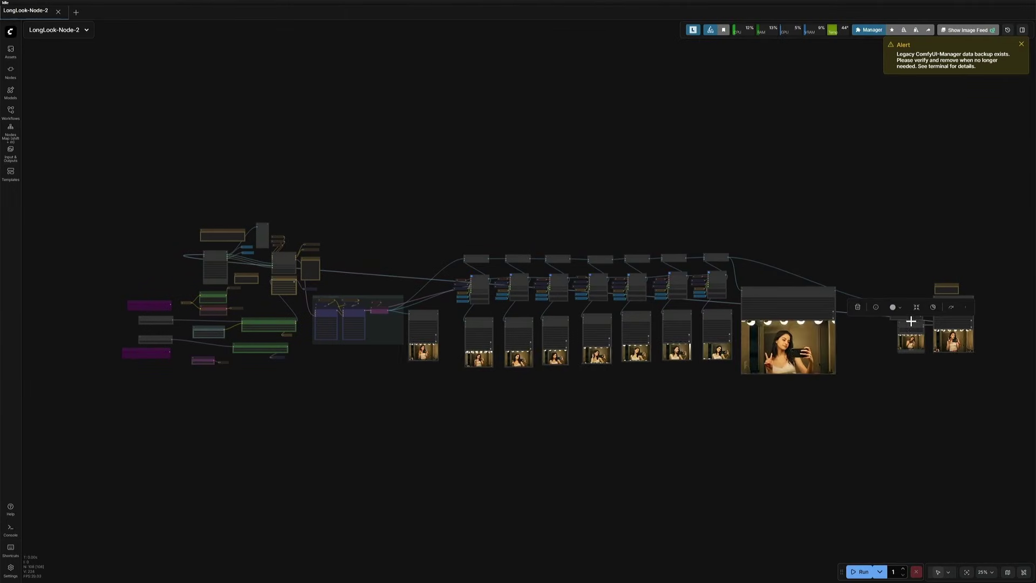
# Step: Place the image preview node beside Load Image and nudge Resize Image v2 left toward it
pyautogui.moveTo(892, 331); pyautogui.dragTo(175, 246)
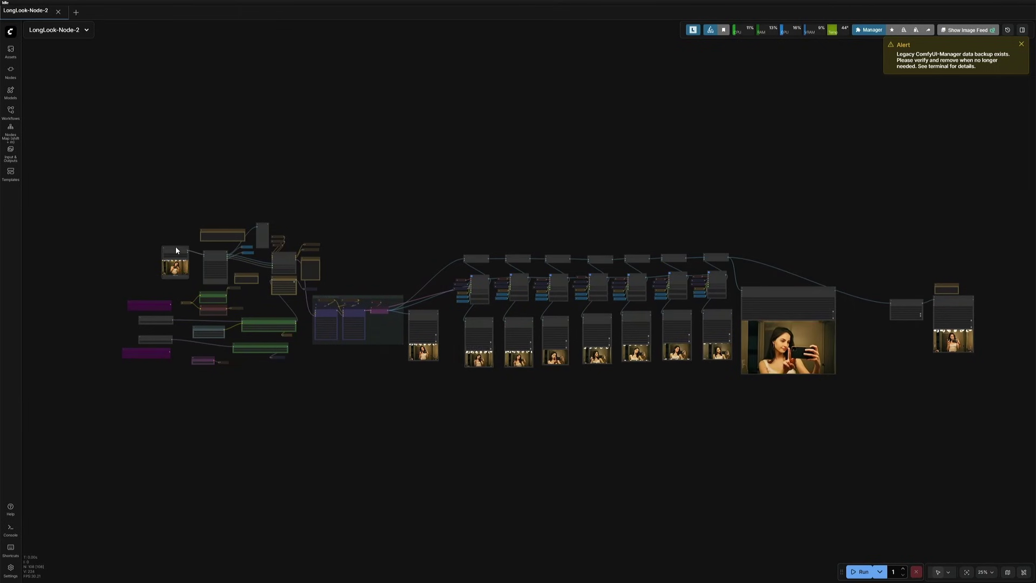
pyautogui.scroll(9, 158, 249)
pyautogui.scroll(8, 138, 255)
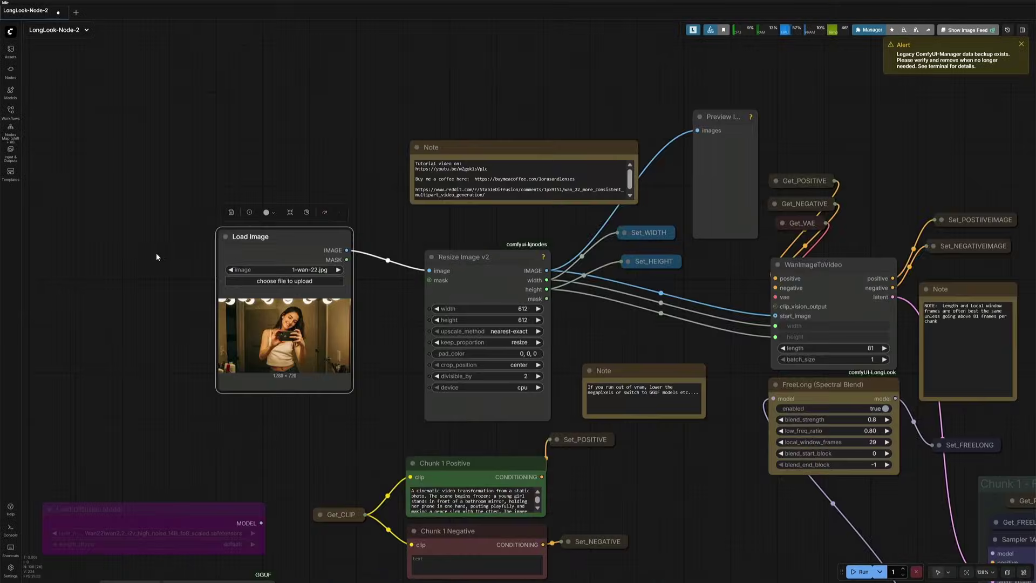
pyautogui.moveTo(377, 289); pyautogui.dragTo(281, 277)
pyautogui.moveTo(383, 250); pyautogui.dragTo(345, 241)
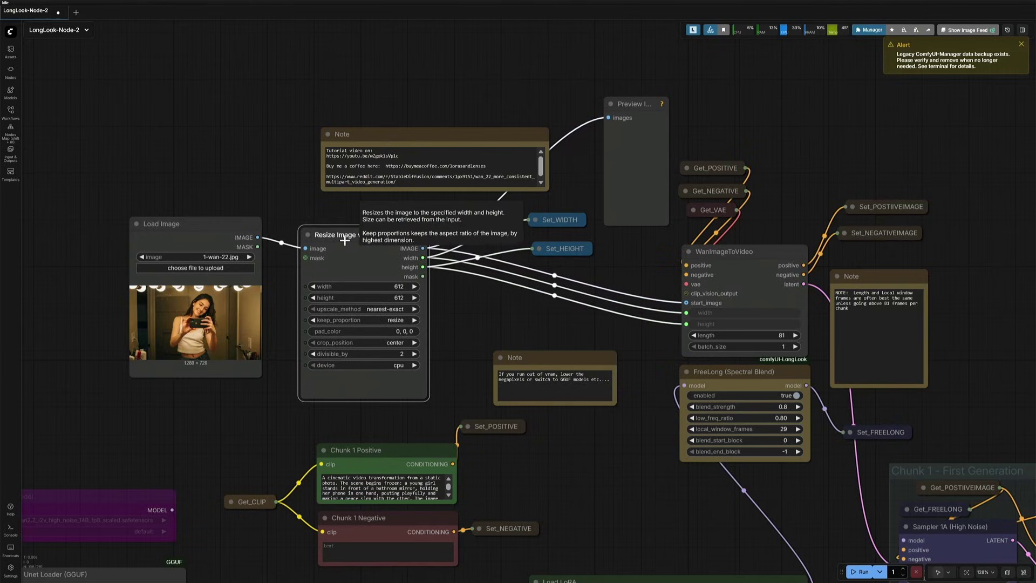
pyautogui.click(288, 281)
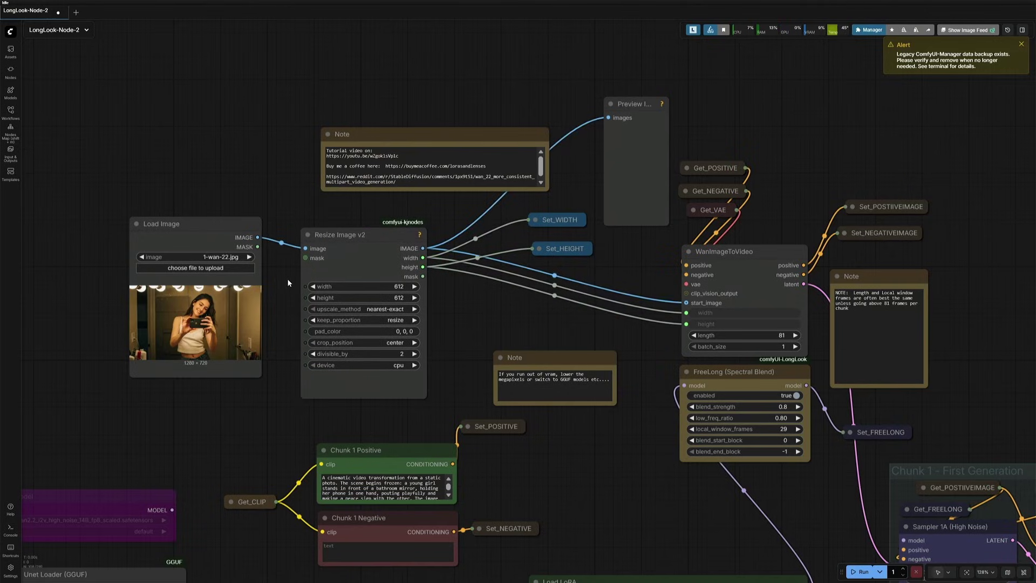
pyautogui.scroll(-3, 288, 282)
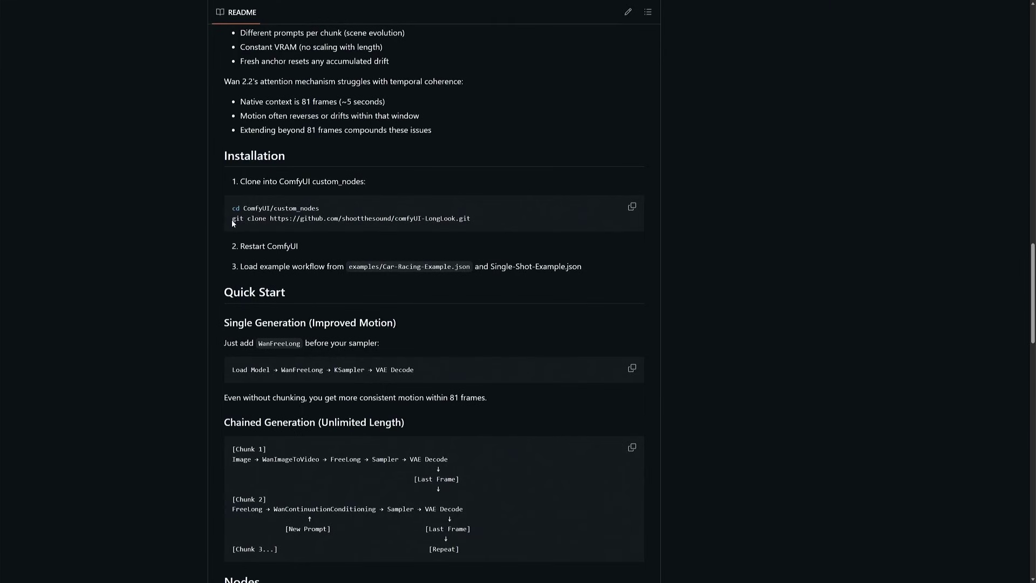
pyautogui.doubleClick(233, 221)
pyautogui.click(238, 221)
pyautogui.doubleClick(239, 221)
# Step: Search Google for Git for Windows and download the 64-bit Git 2.52.0 installer
pyautogui.click(234, 238)
pyautogui.hotkey('ctrl', 'Tab')
pyautogui.write('g')
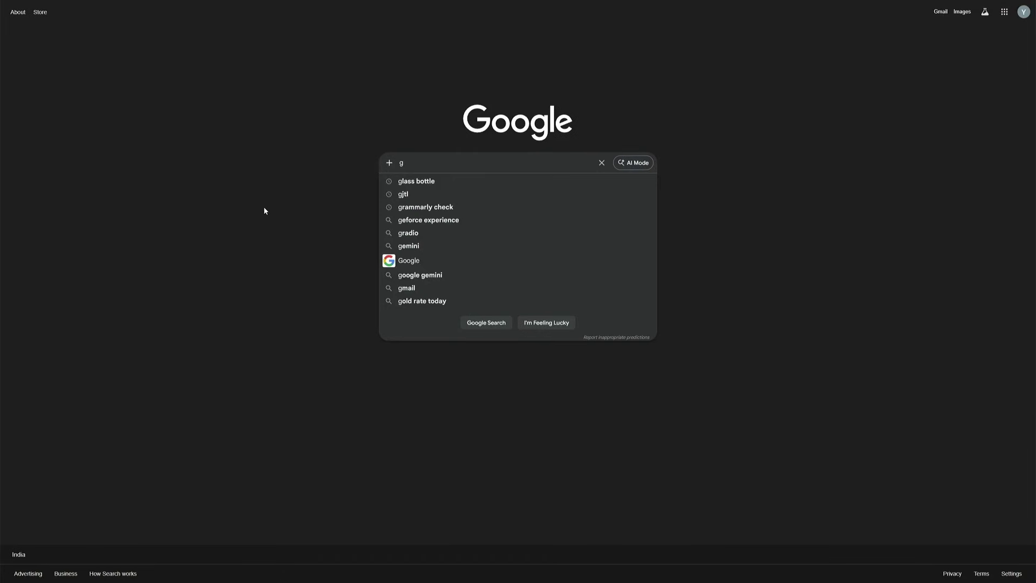
pyautogui.write('it f')
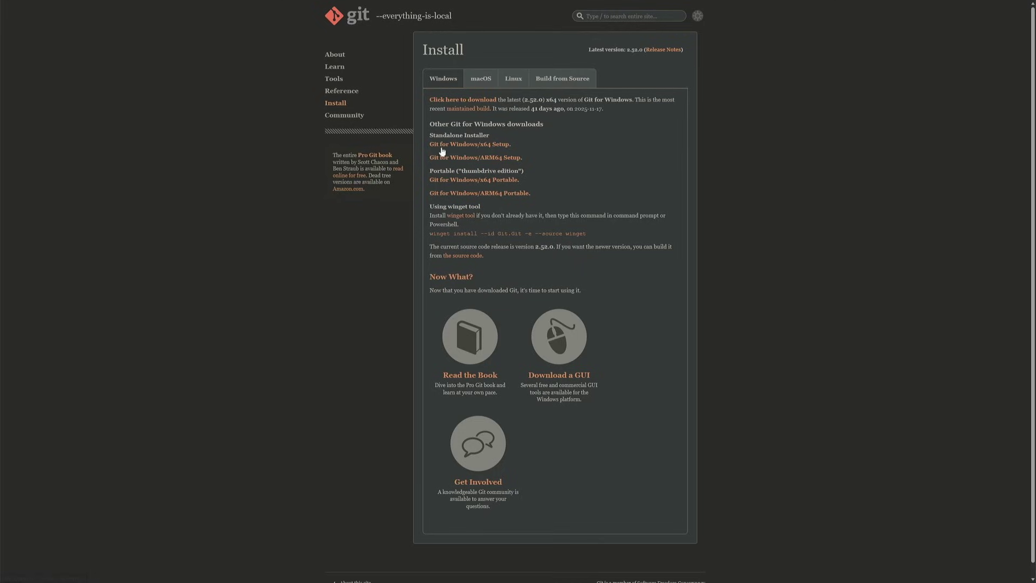
pyautogui.click(447, 103)
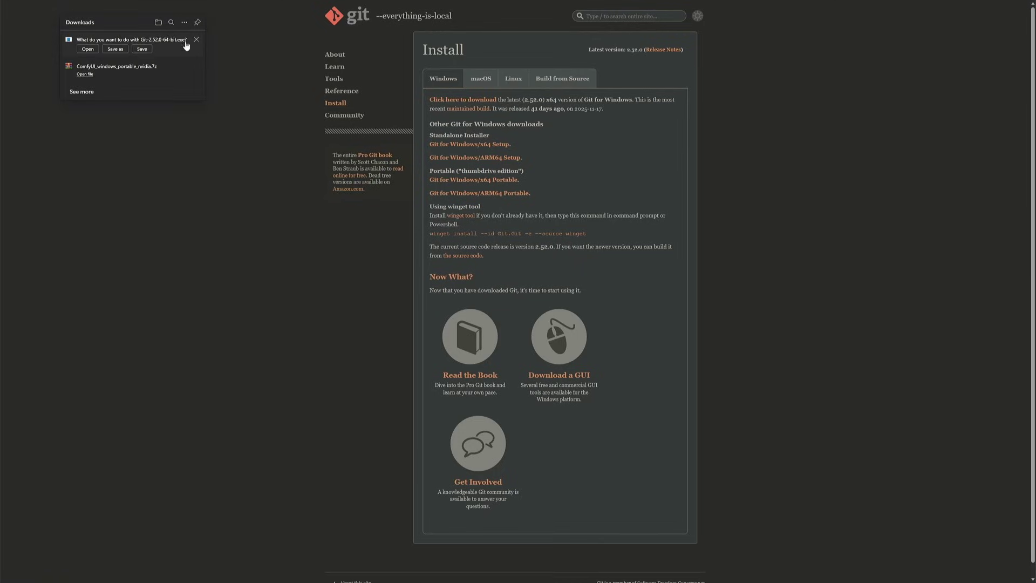
pyautogui.click(196, 39)
pyautogui.click(209, 177)
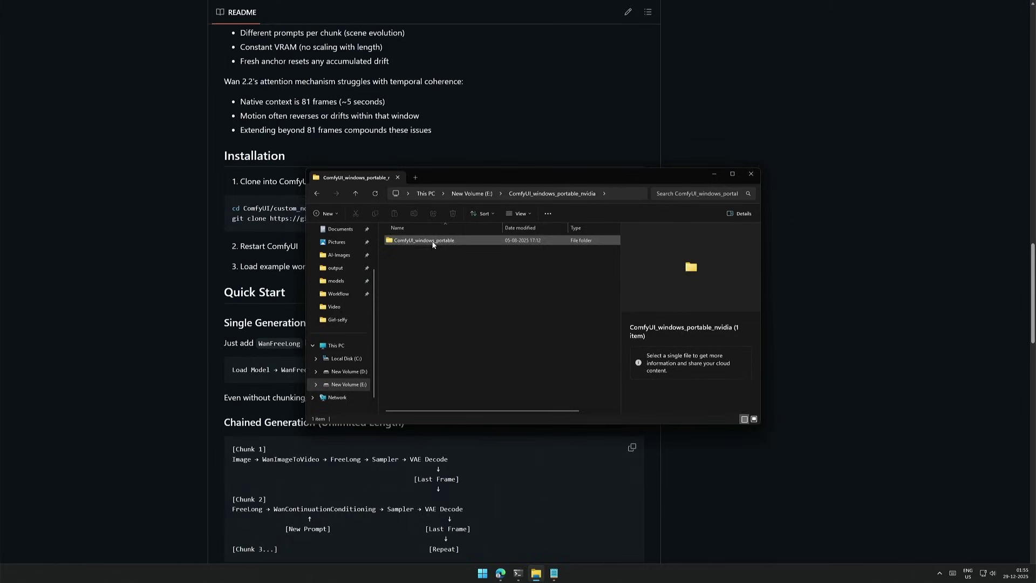
# Step: Browse into ComfyUI_windows_portable > ComfyUI > custom_nodes and select the folder path
pyautogui.doubleClick(433, 245)
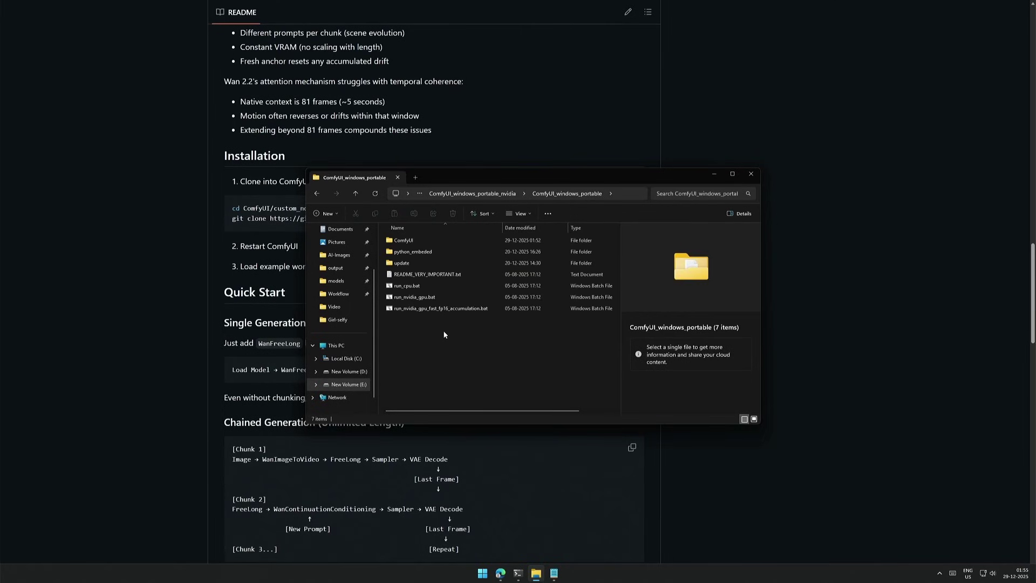
pyautogui.click(410, 246)
pyautogui.doubleClick(410, 246)
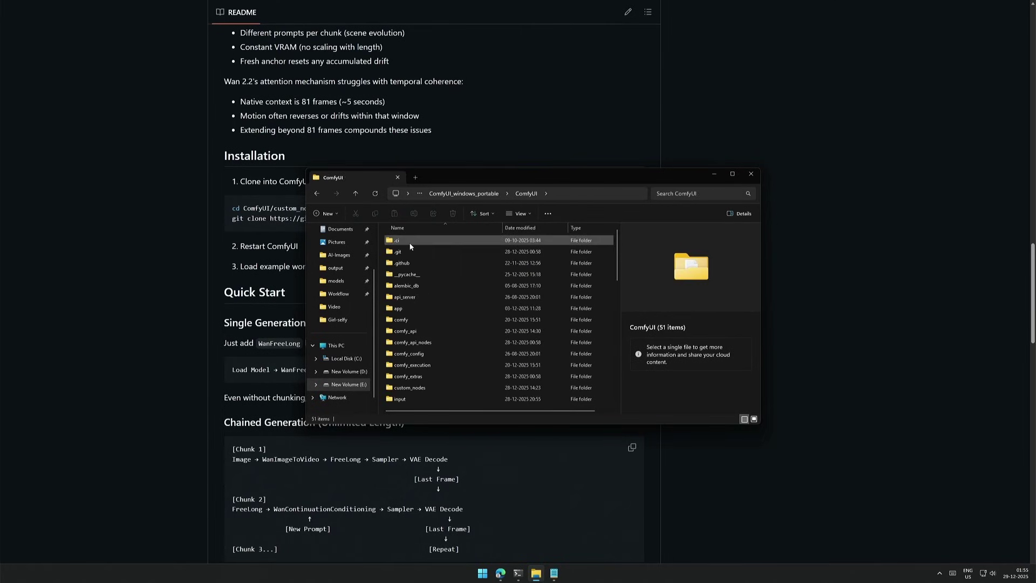
pyautogui.doubleClick(435, 384)
pyautogui.moveTo(467, 425); pyautogui.dragTo(467, 473)
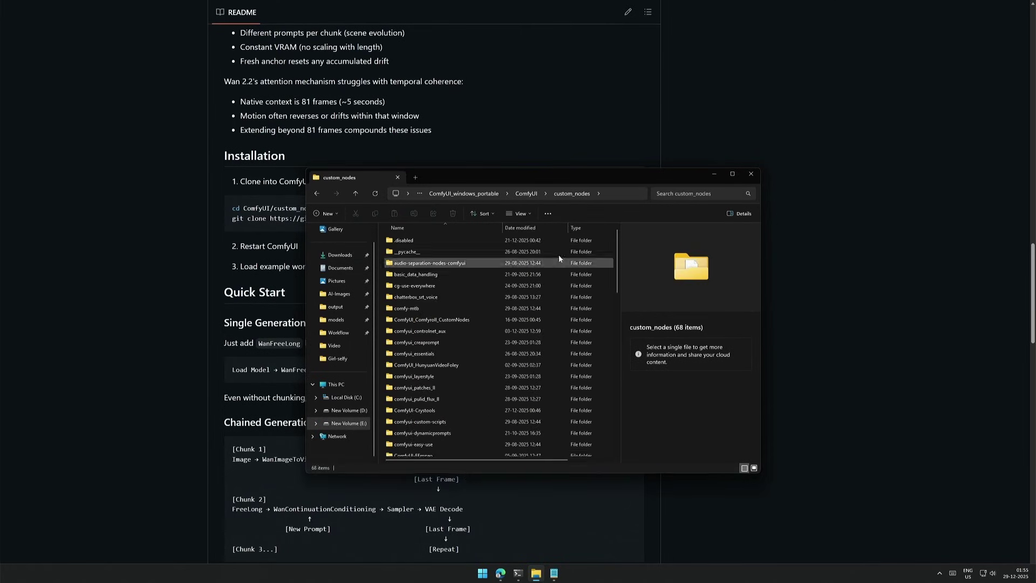
pyautogui.click(620, 195)
# Step: Open a command prompt in custom_nodes and copy the git clone line from the README
pyautogui.write('cmd')
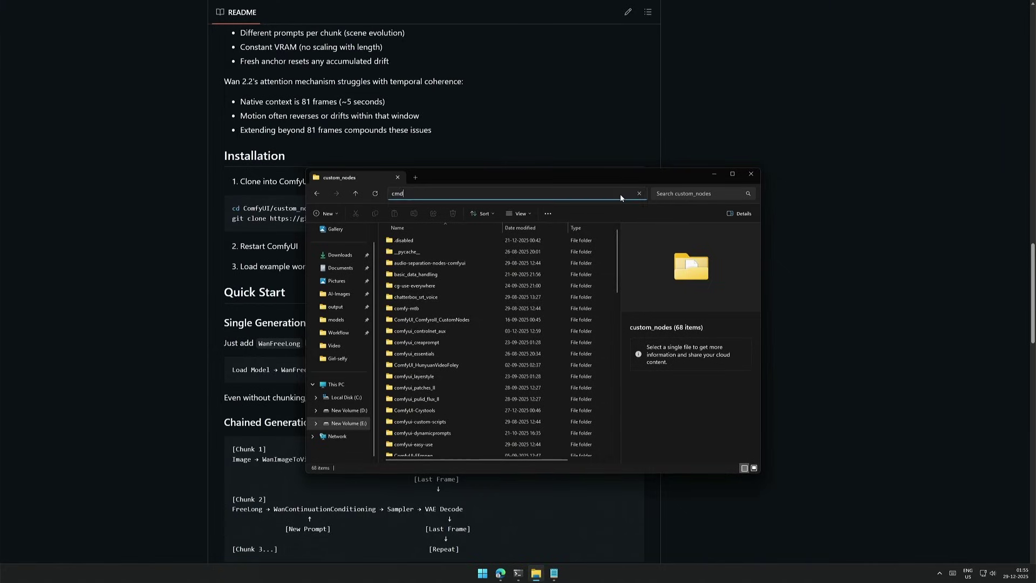
pyautogui.press('Return')
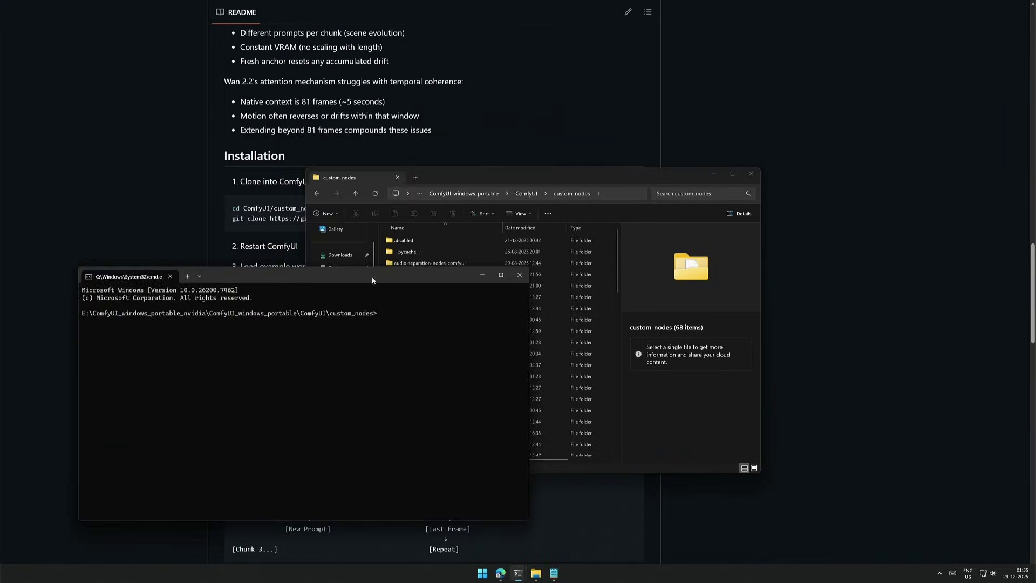
pyautogui.click(215, 216)
pyautogui.tripleClick(245, 219)
pyautogui.hotkey('ctrl', 'c')
# Step: Run the LongLook git clone, which fails because comfyUI-LongLook already exists, and copy the error
pyautogui.hotkey('alt', 'Tab')
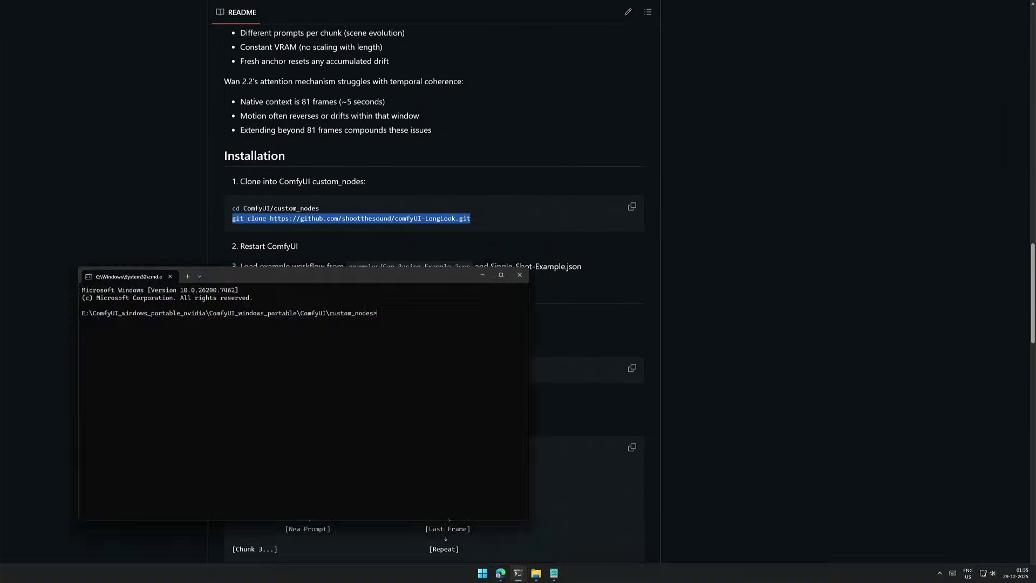
pyautogui.hotkey('ctrl', 'v')
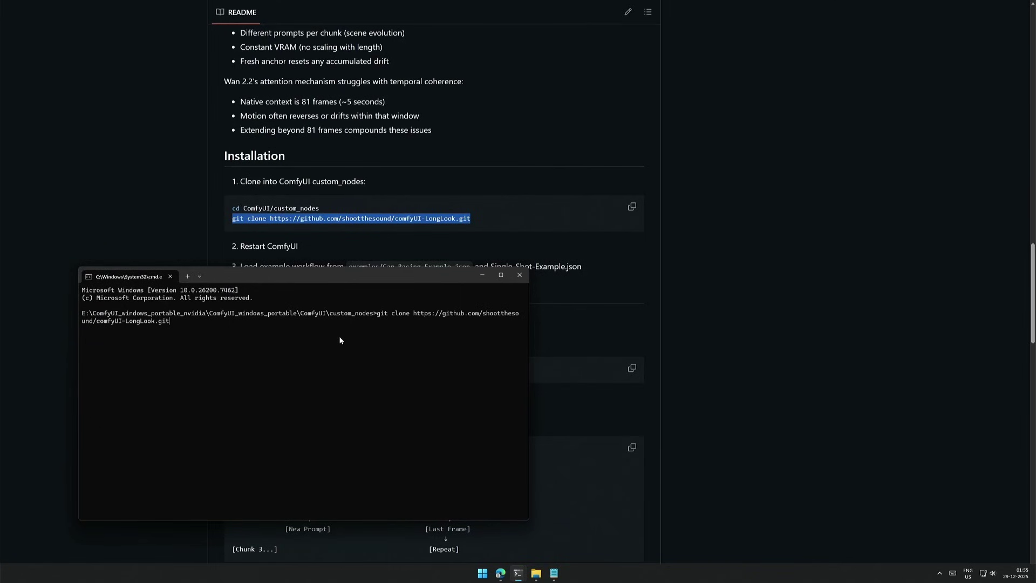
pyautogui.press('Return')
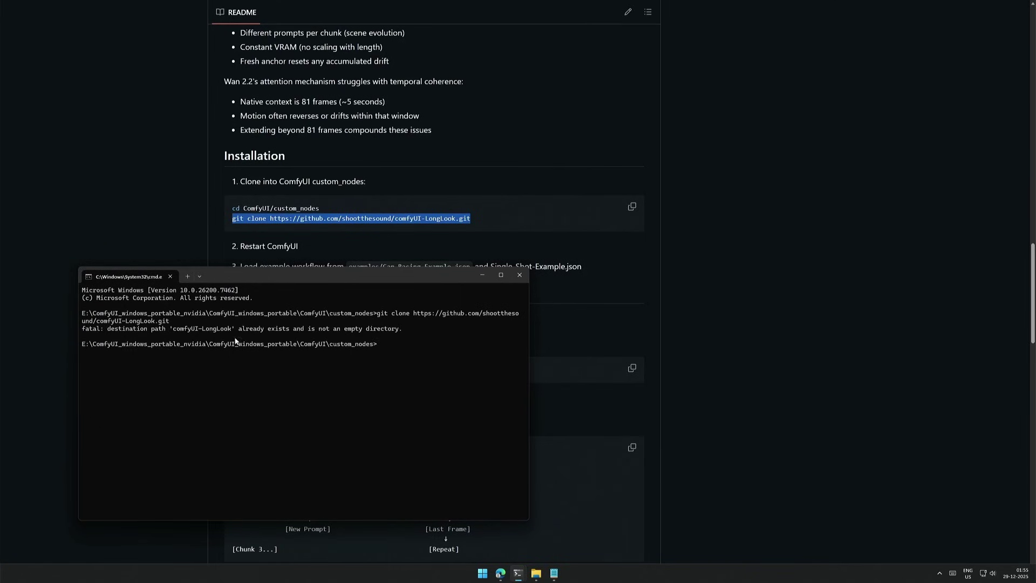
pyautogui.moveTo(238, 329); pyautogui.dragTo(373, 330)
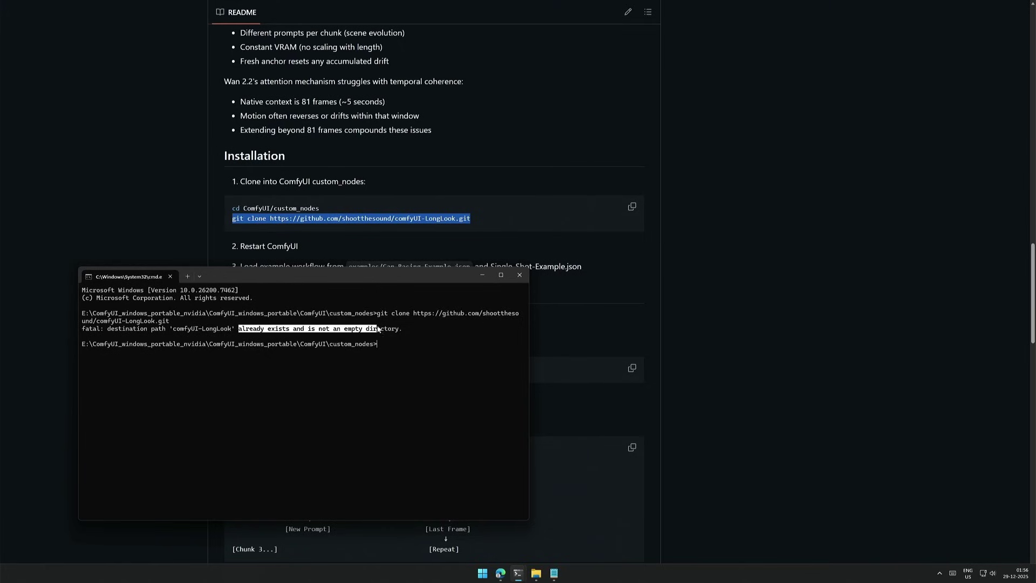
pyautogui.hotkey('ctrl', 'c')
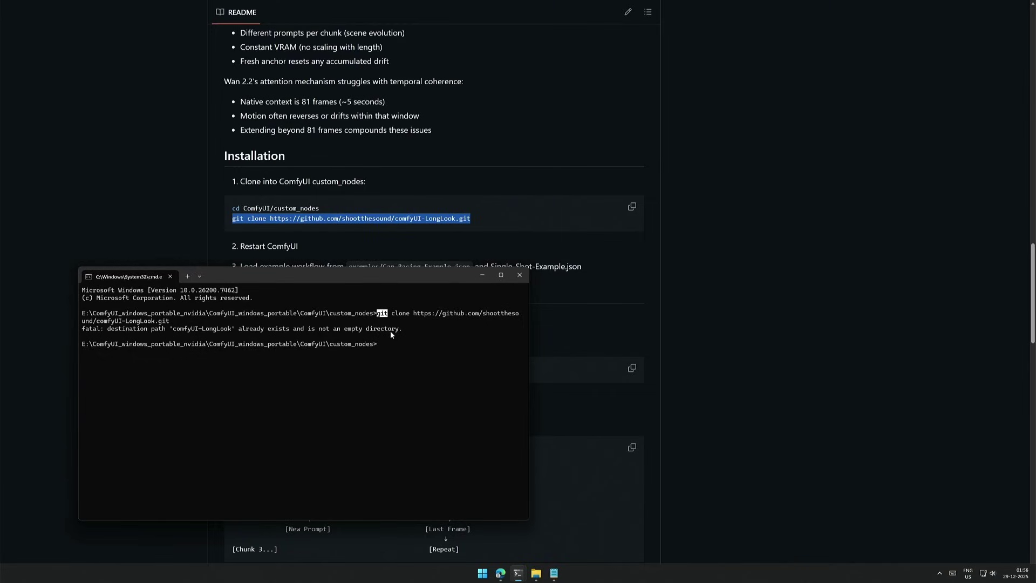
pyautogui.click(681, 325)
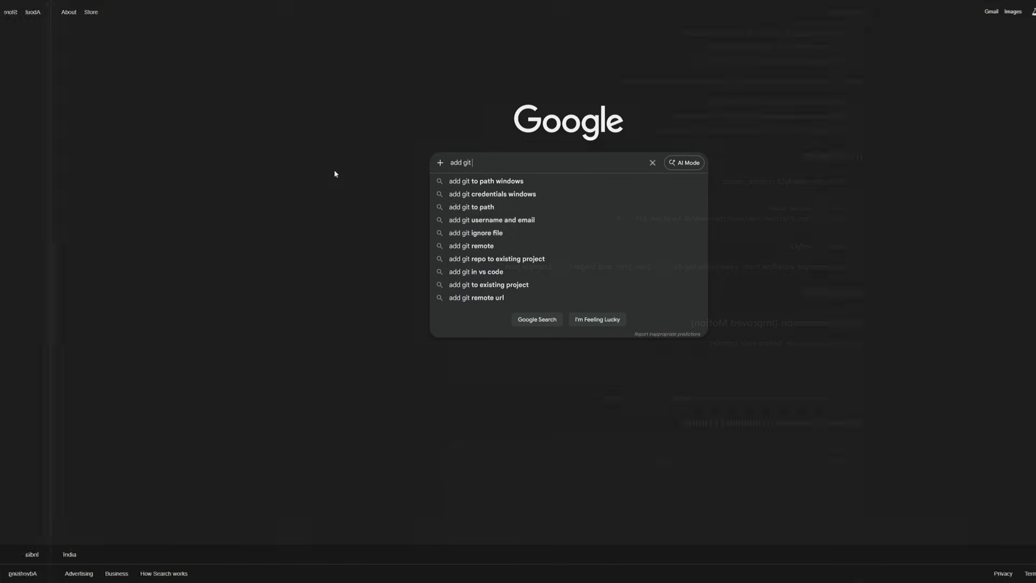
# Step: Search Google for 'add git to environment variables' and expand the full AI Overview
pyautogui.write('to')
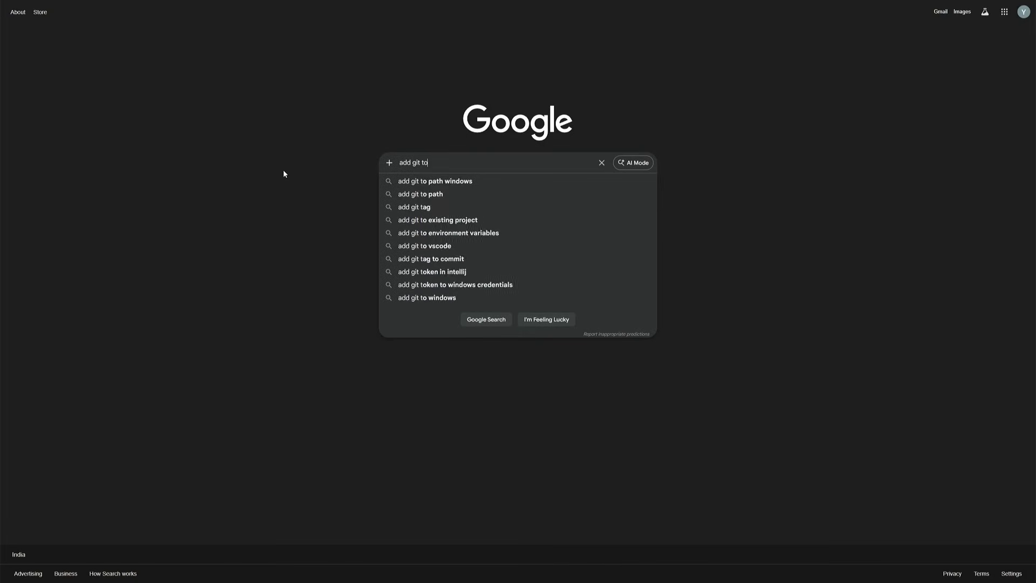
pyautogui.press('Down')
pyautogui.press('Down')
pyautogui.press('Down')
pyautogui.press('Down')
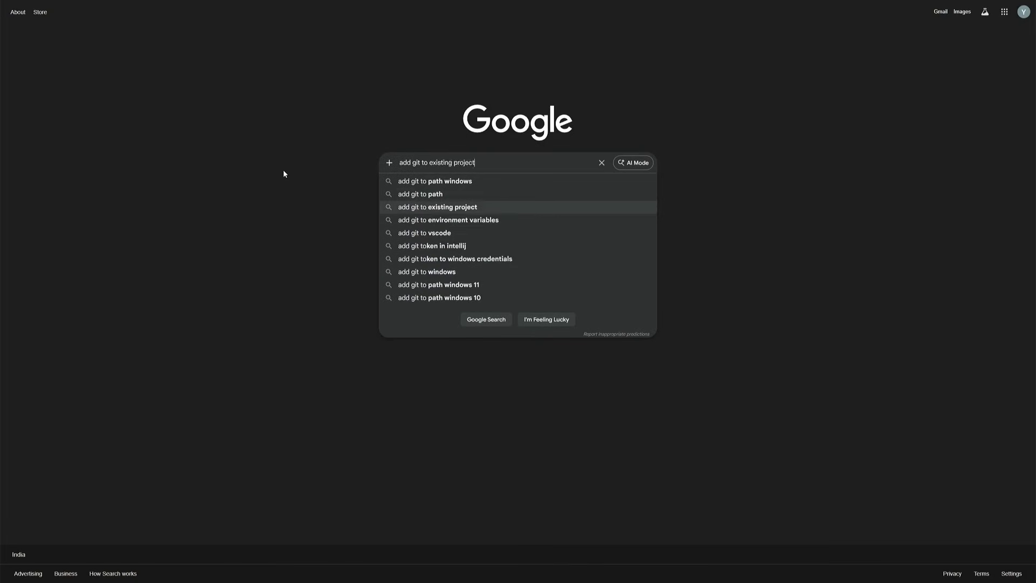
pyautogui.press('Return')
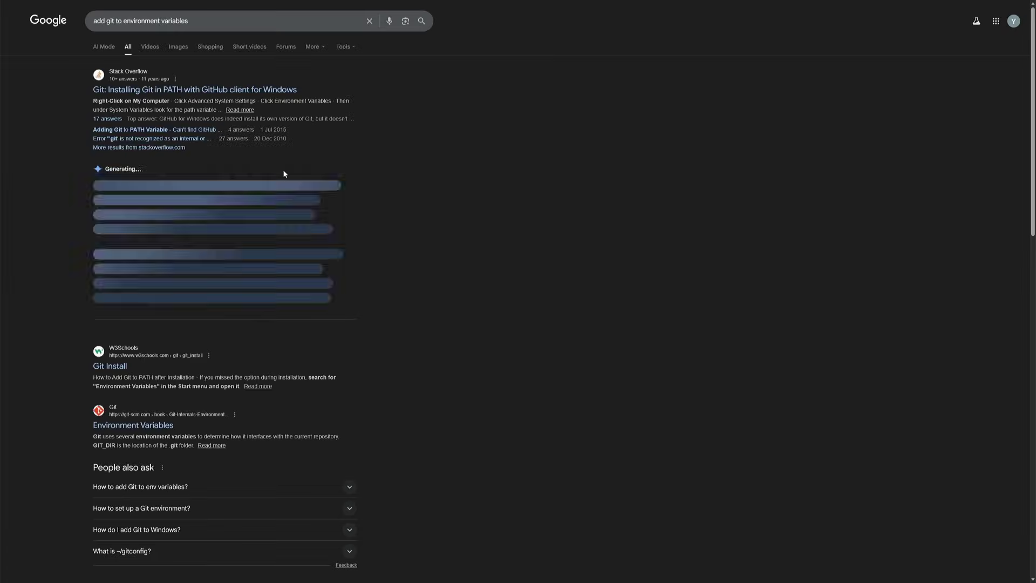
pyautogui.click(245, 307)
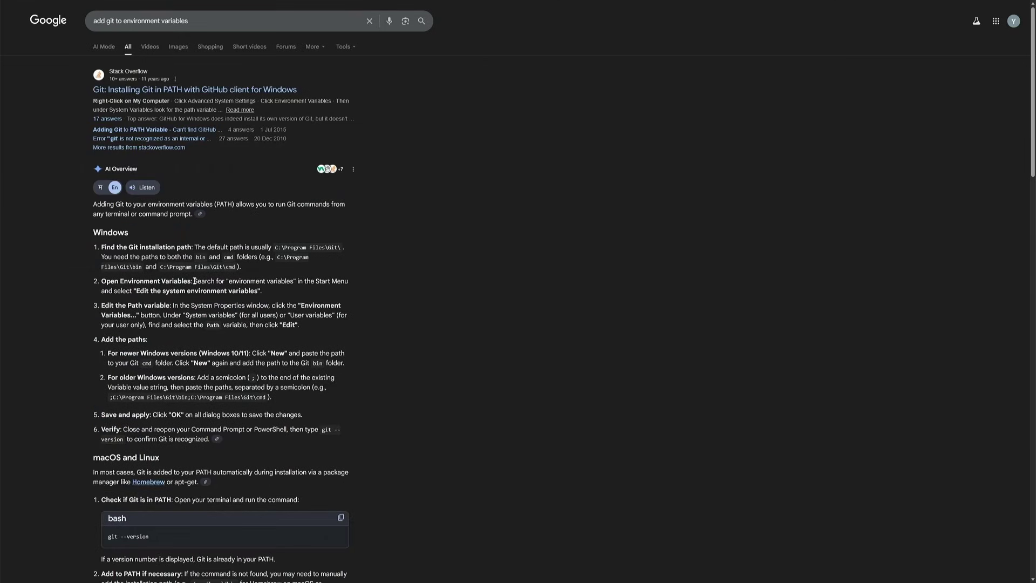
pyautogui.moveTo(211, 281); pyautogui.dragTo(289, 284)
pyautogui.click(266, 296)
# Step: Open System Properties via a Windows search for 'env'
pyautogui.press('super')
pyautogui.write('env')
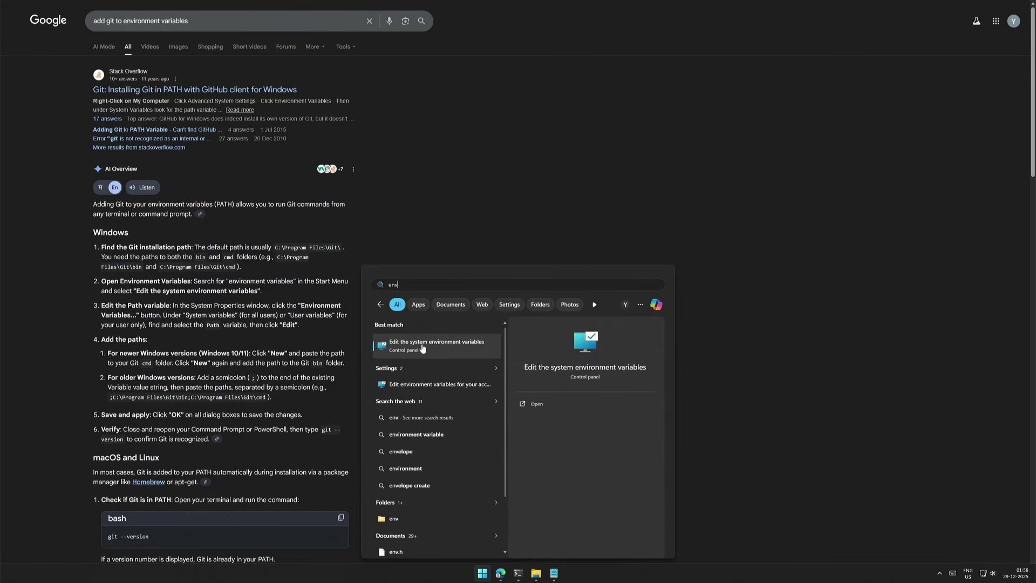
pyautogui.click(438, 347)
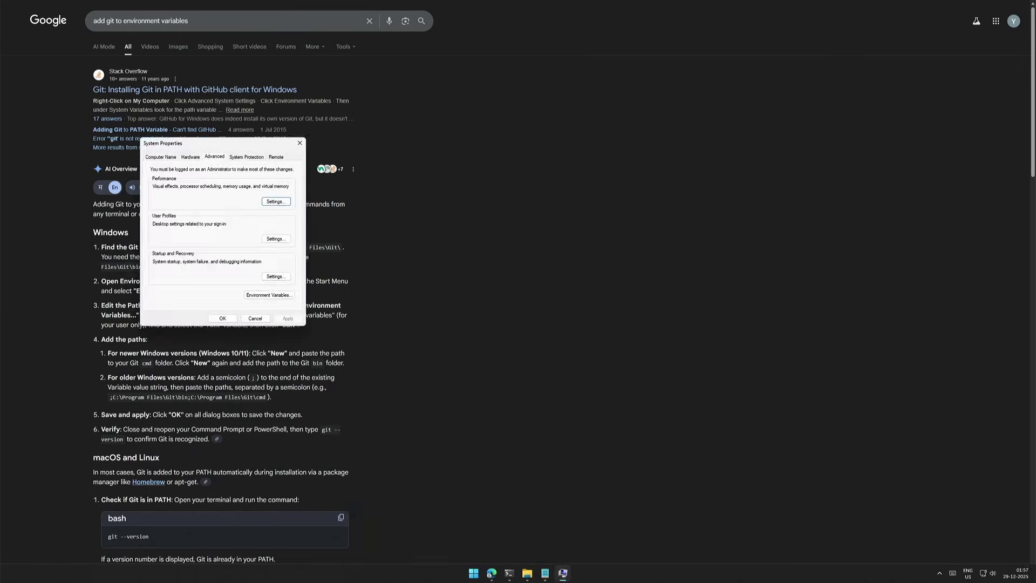
pyautogui.moveTo(301, 306); pyautogui.dragTo(133, 314)
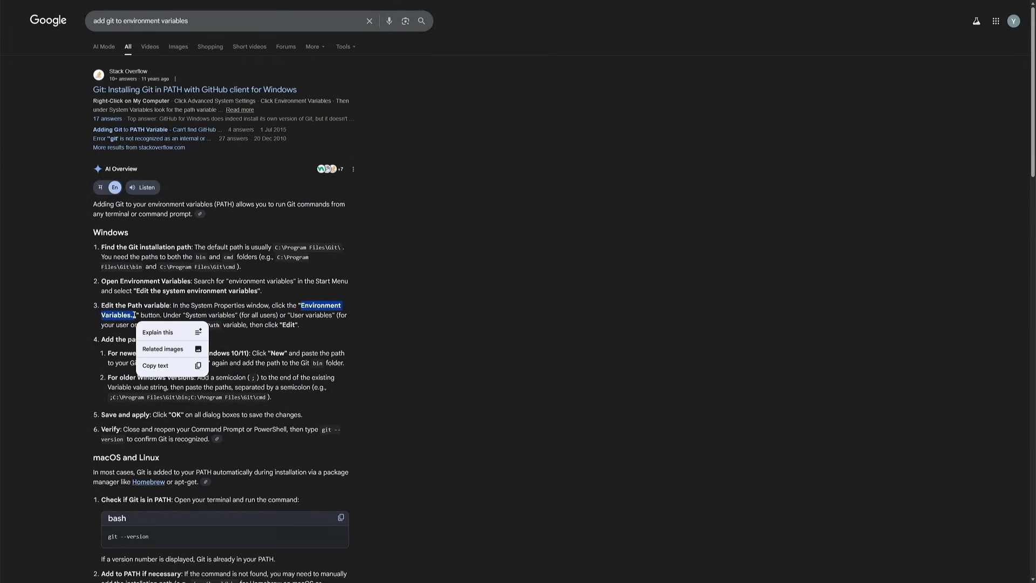
pyautogui.click(135, 315)
pyautogui.hotkey('alt', 'Tab')
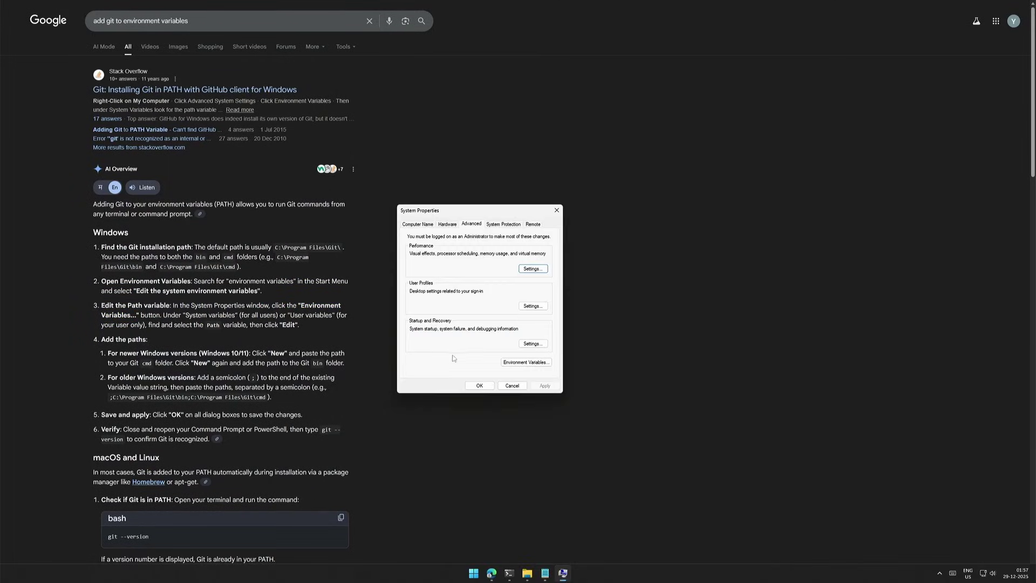
# Step: Open the Path system variable and check its C:\Program Files\Git\cmd entry
pyautogui.click(511, 362)
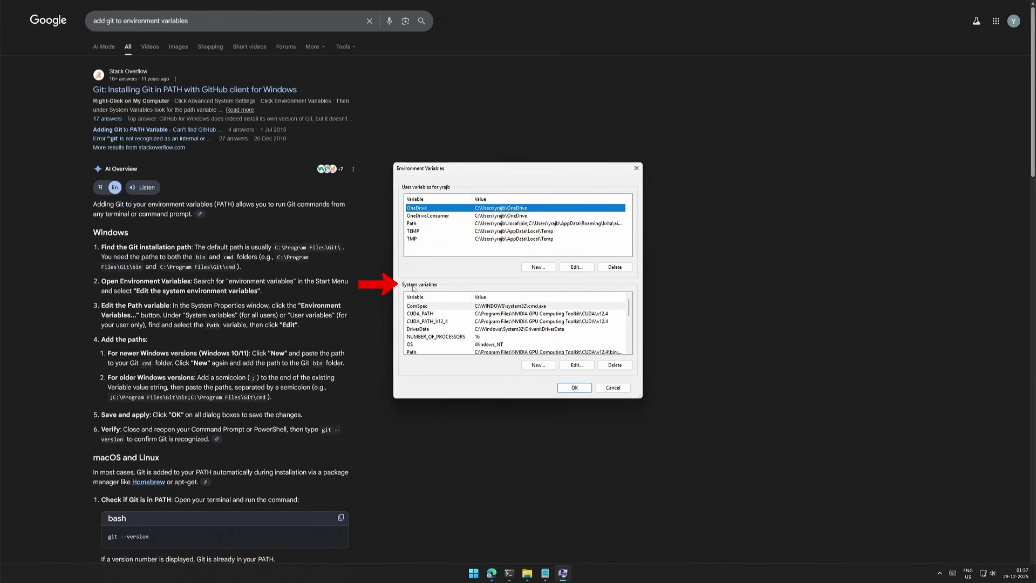
pyautogui.scroll(-2, 440, 340)
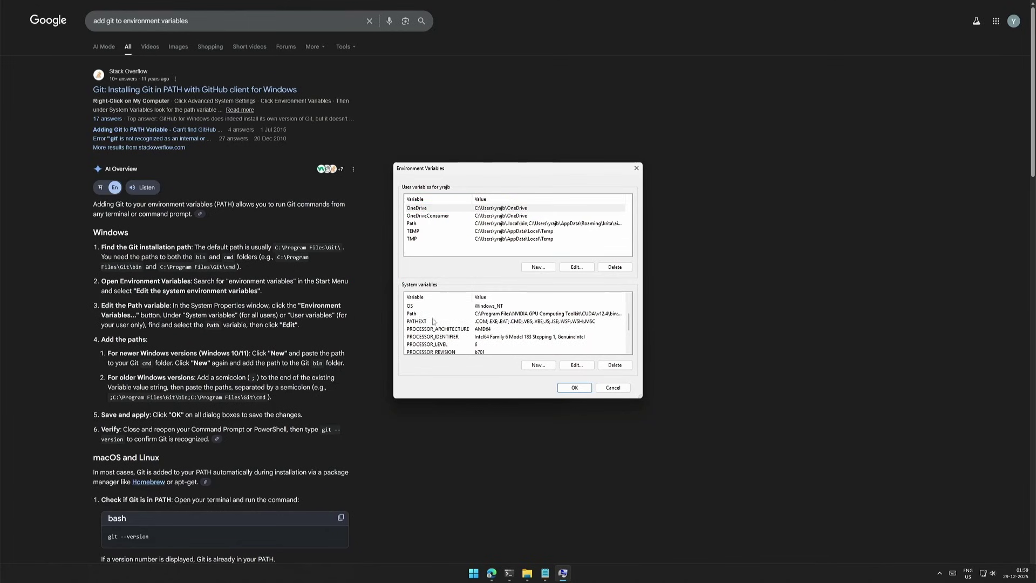
pyautogui.click(428, 315)
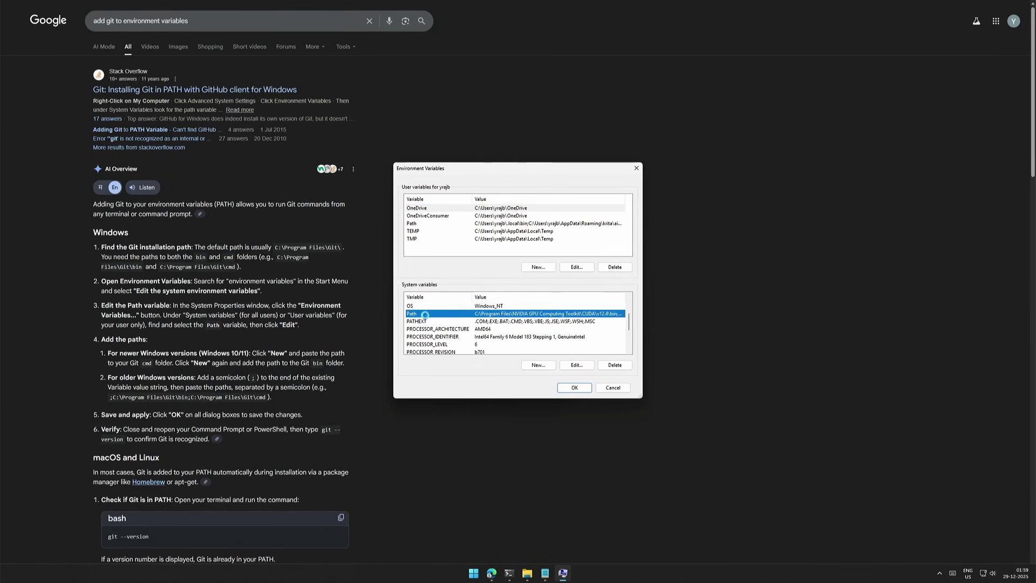
pyautogui.doubleClick(426, 317)
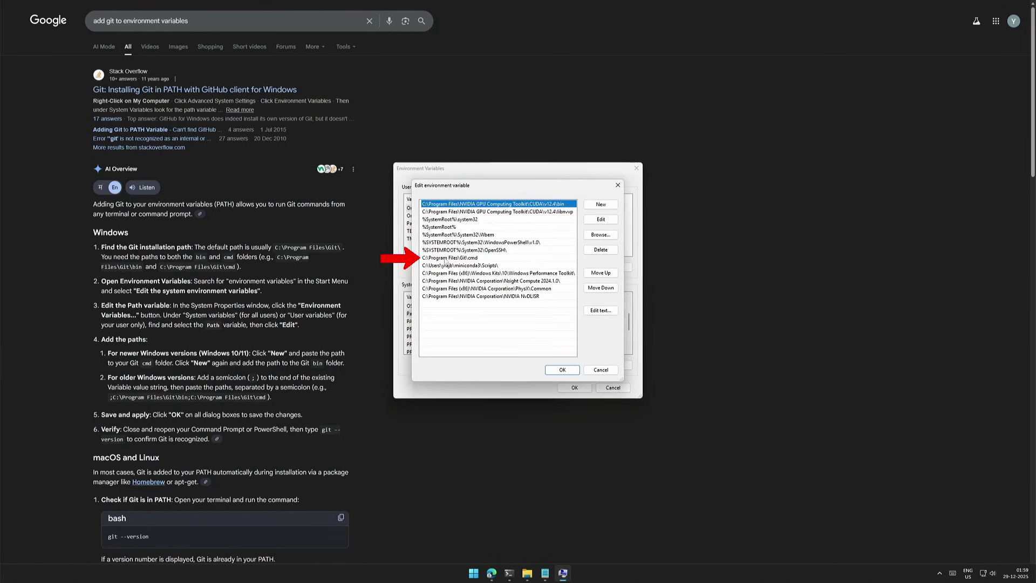
pyautogui.click(427, 259)
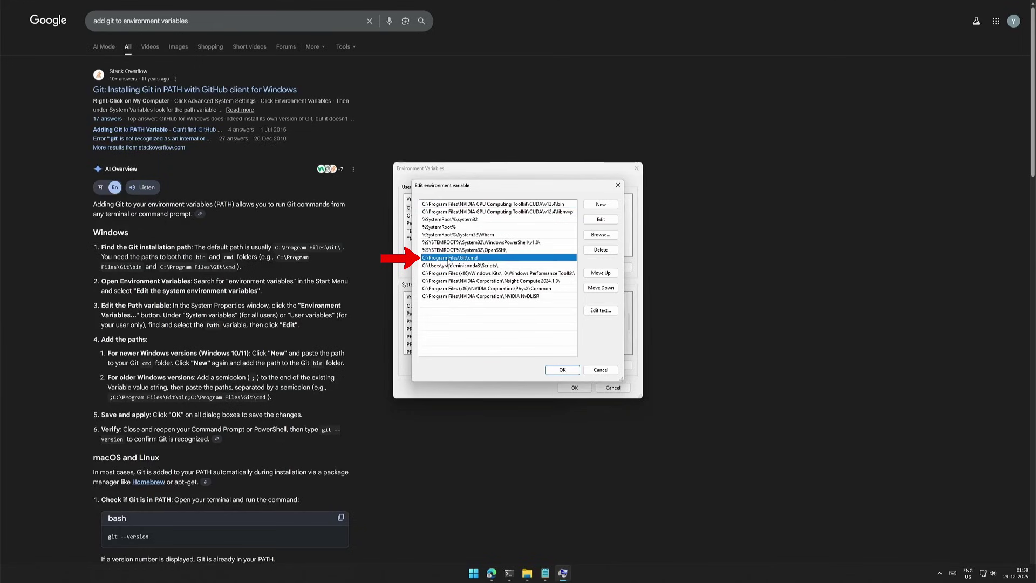
pyautogui.doubleClick(470, 304)
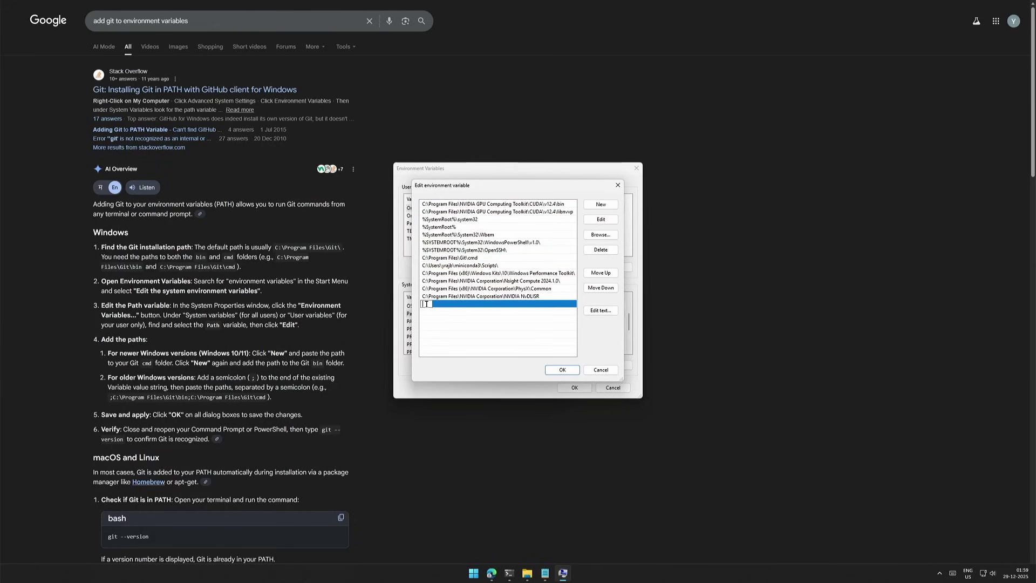
pyautogui.click(591, 206)
# Step: Cancel the environment variable dialogs and select the C:\Program Files\Git\cmd path in the overview
pyautogui.click(593, 370)
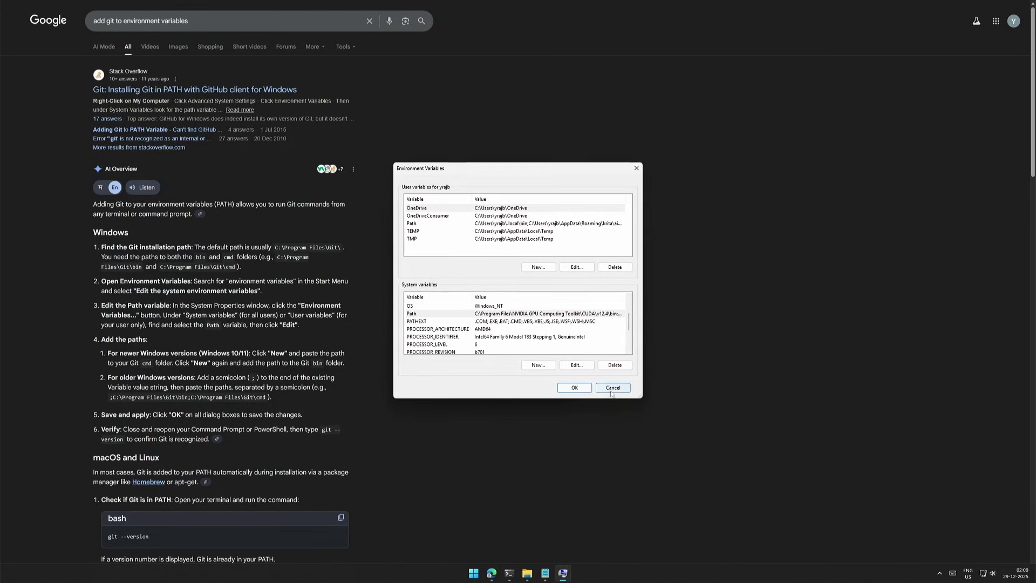
pyautogui.click(613, 388)
pyautogui.click(526, 386)
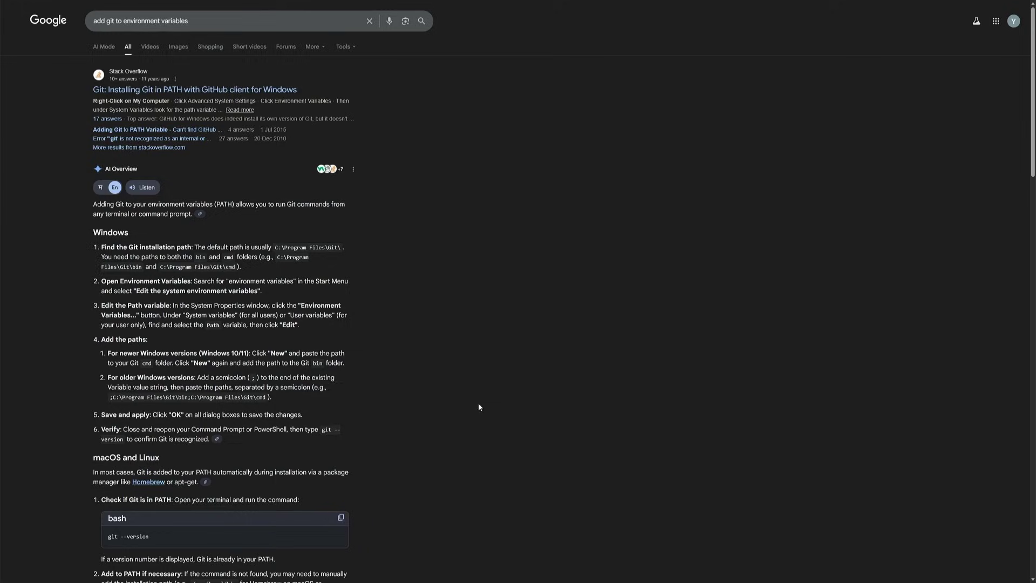
pyautogui.moveTo(248, 397); pyautogui.dragTo(263, 396)
pyautogui.rightClick(266, 397)
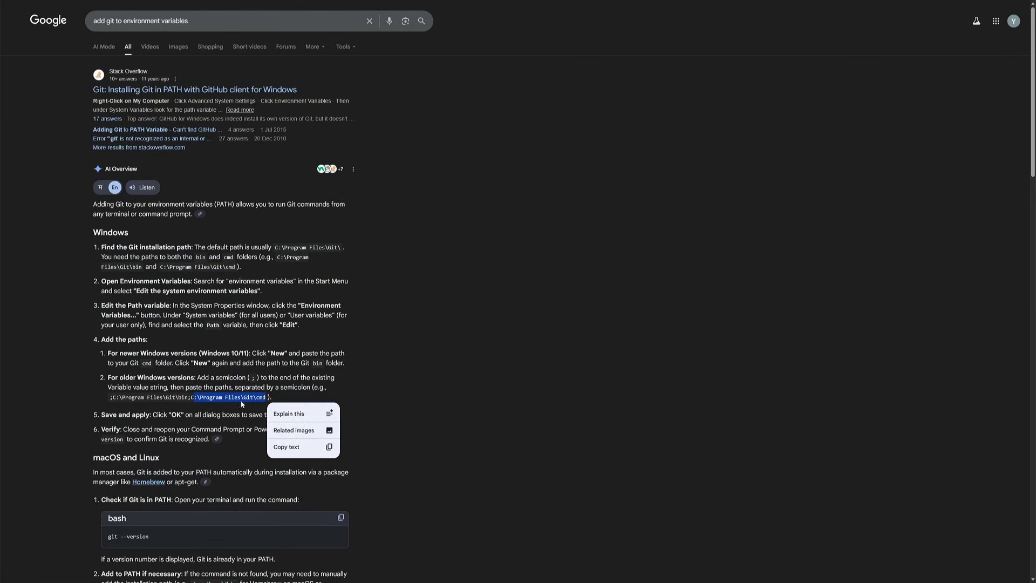
# Step: Copy the Git cmd path, then reopen a command prompt in custom_nodes and paste the clone command
pyautogui.click(232, 415)
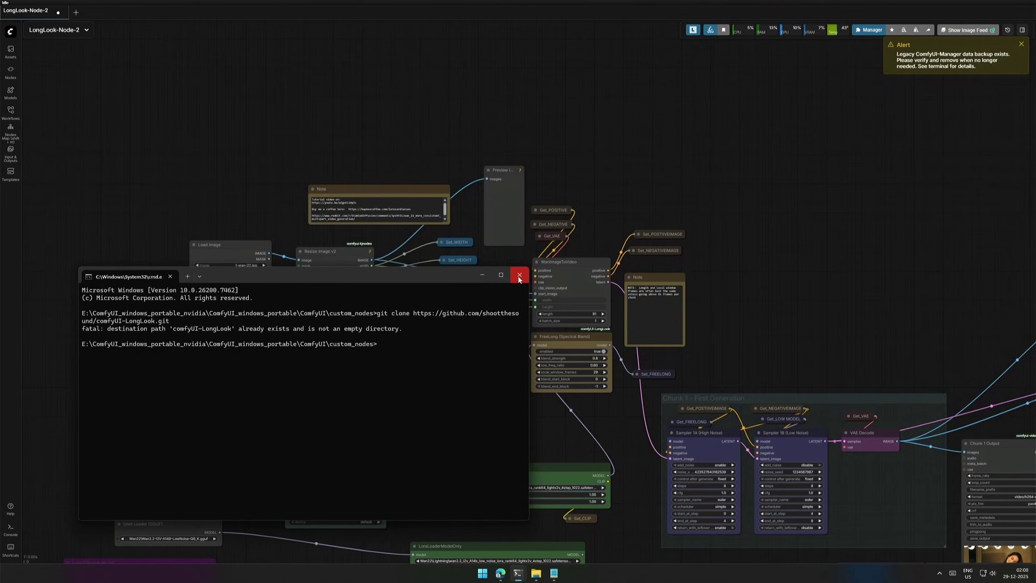
pyautogui.click(520, 275)
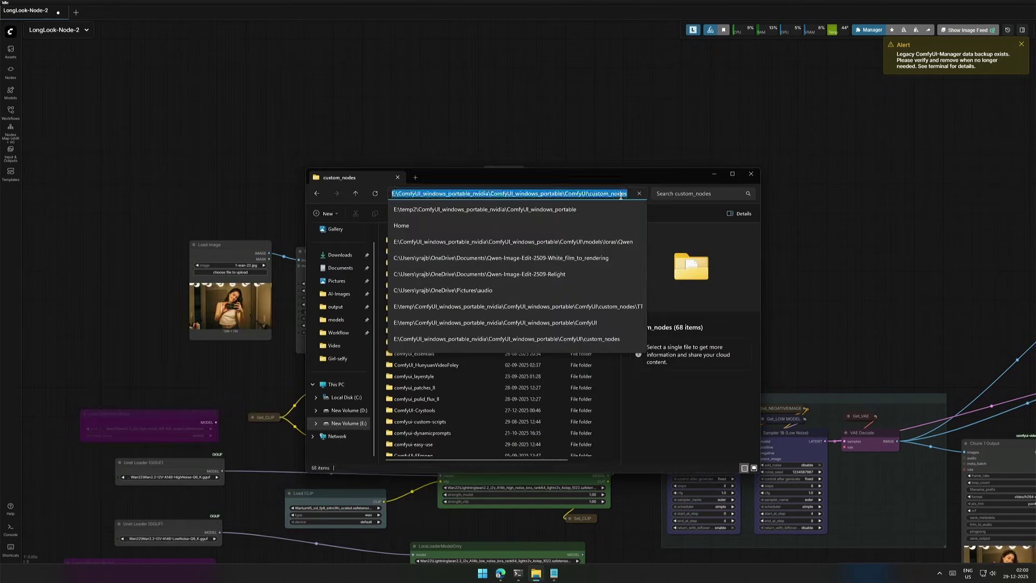
pyautogui.write('cmd')
pyautogui.press('Return')
pyautogui.hotkey('ctrl', 'v')
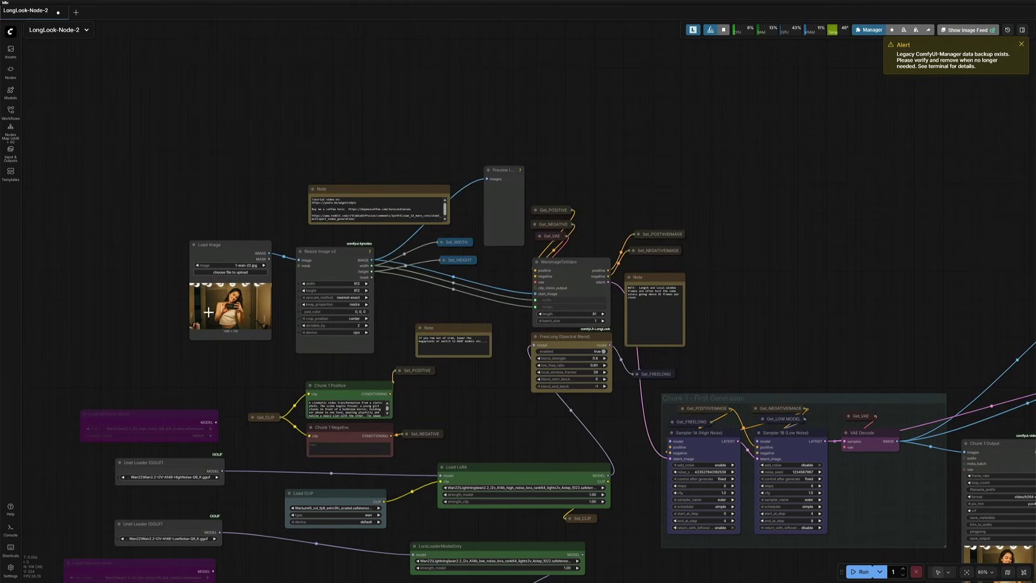
# Step: Zoom into the workflow to bring FreeLong and the model loader nodes into view
pyautogui.scroll(2, 412, 300)
pyautogui.scroll(4, 412, 300)
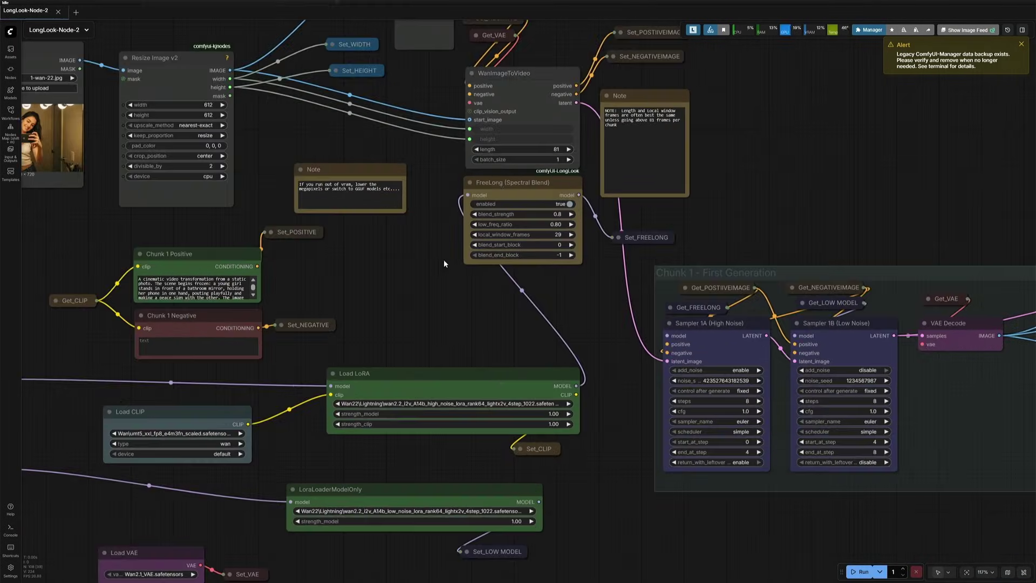
pyautogui.click(498, 183)
pyautogui.moveTo(335, 325); pyautogui.dragTo(542, 296)
pyautogui.scroll(-2, 352, 360)
pyautogui.scroll(4, 352, 359)
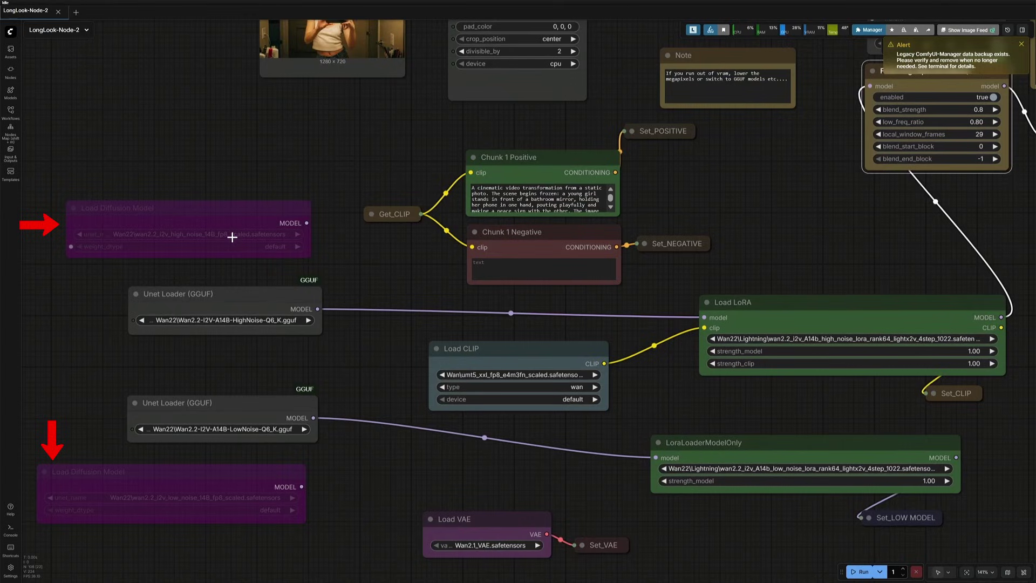
# Step: Inspect the high- and low-noise Unet Loader (GGUF) nodes and the Model links note
pyautogui.click(221, 295)
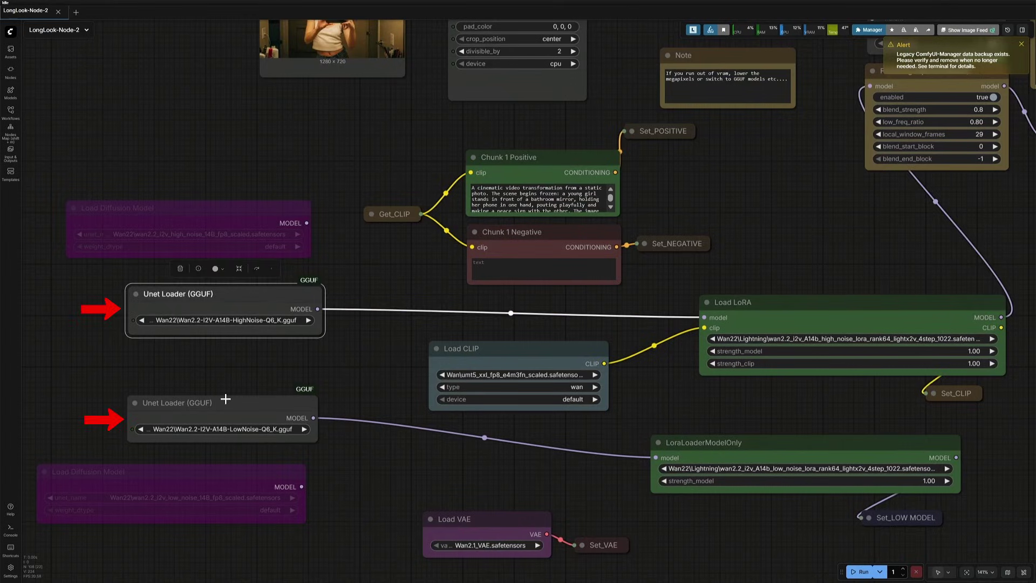
pyautogui.click(222, 406)
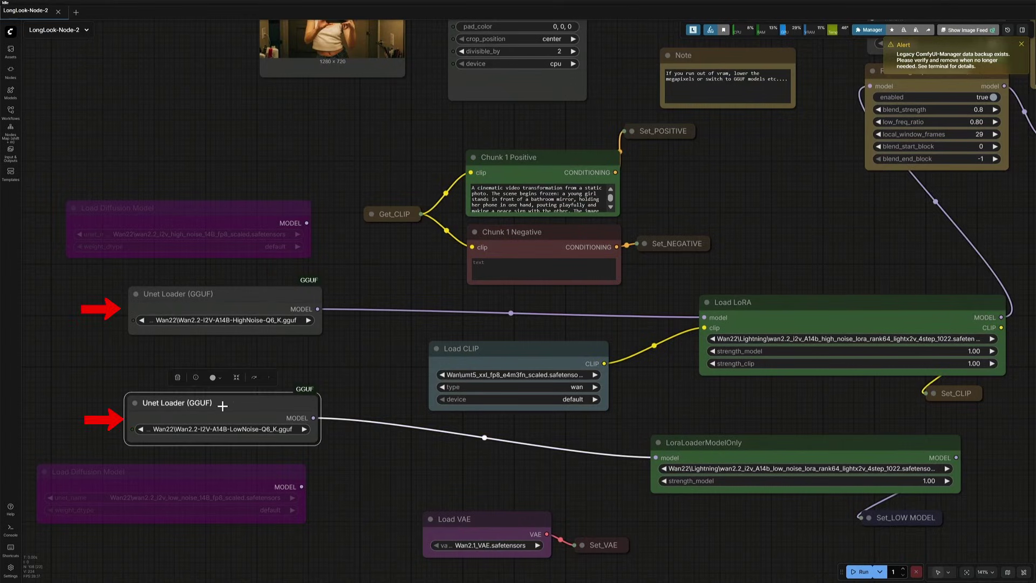
pyautogui.click(244, 298)
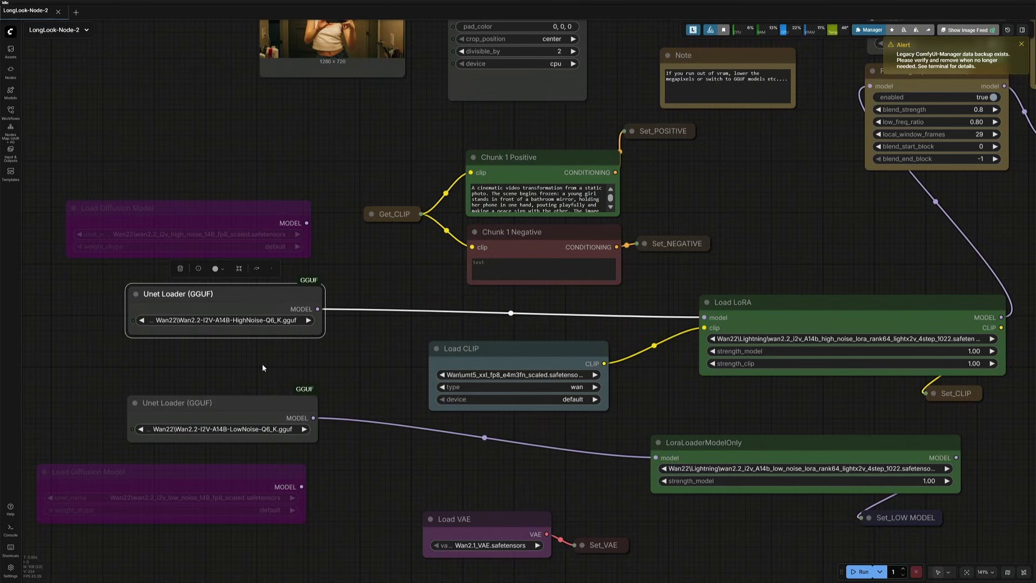
pyautogui.scroll(-8, 258, 383)
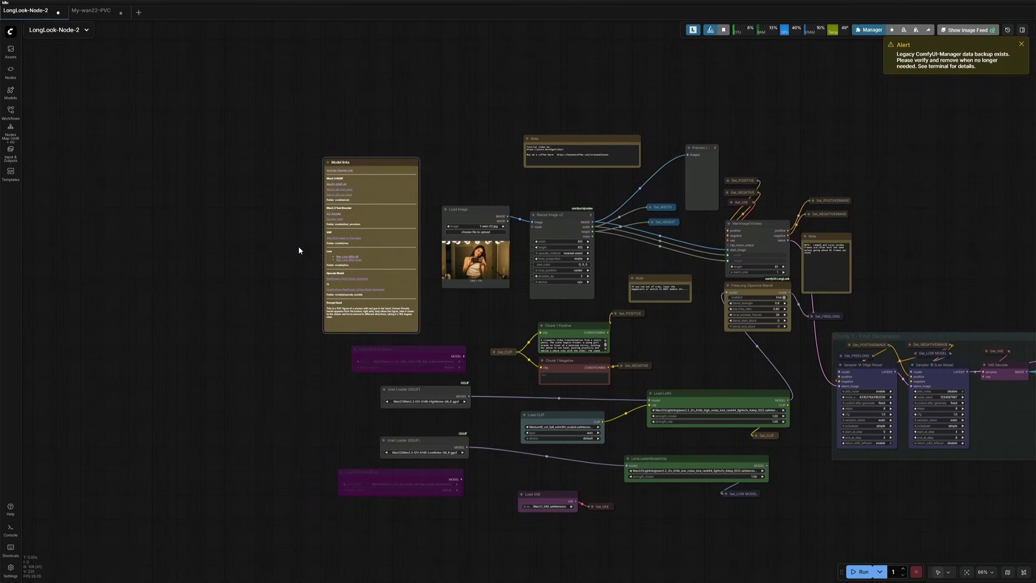
pyautogui.scroll(9, 292, 259)
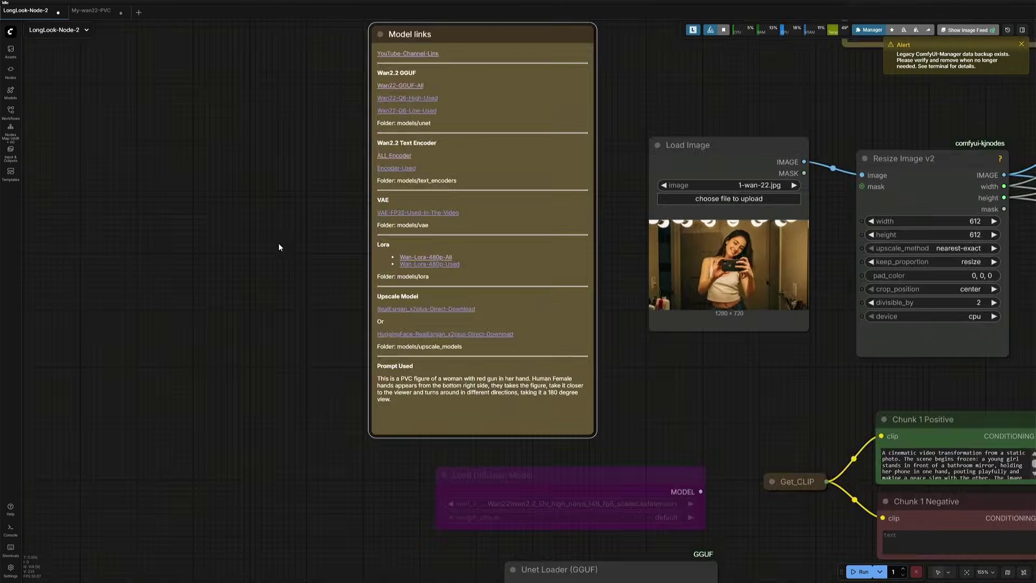
pyautogui.moveTo(280, 246); pyautogui.dragTo(186, 322)
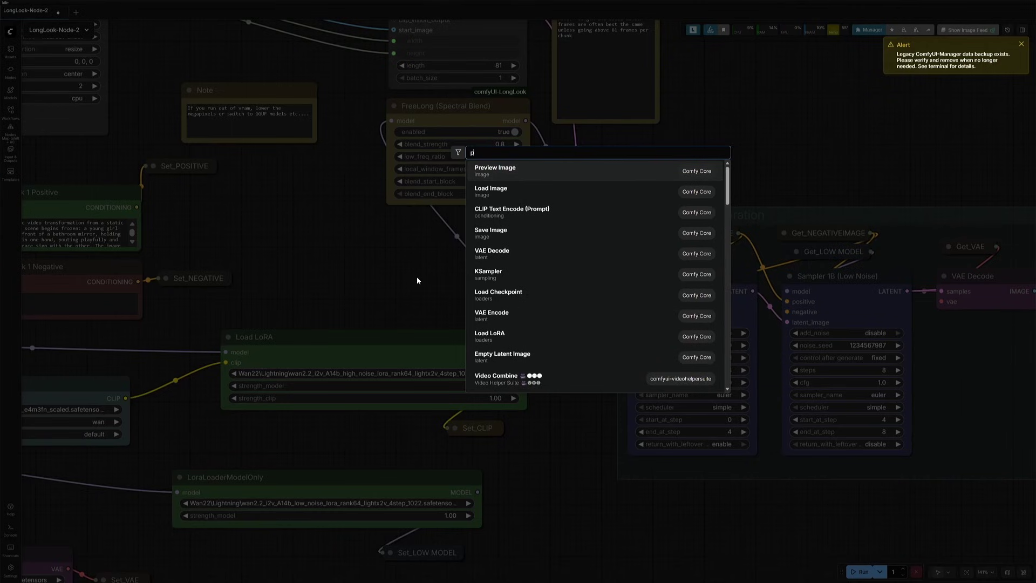
# Step: Add a Patch Sage Attention KJ node, clone it, and wire one between the low-noise LoRA and Set_LOW MODEL
pyautogui.write('patch')
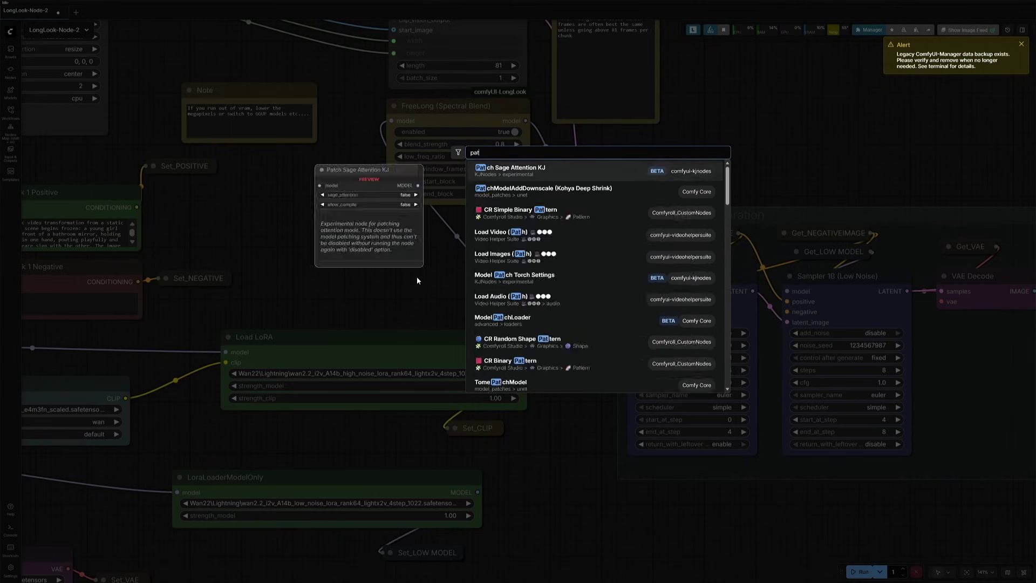
pyautogui.press('Return')
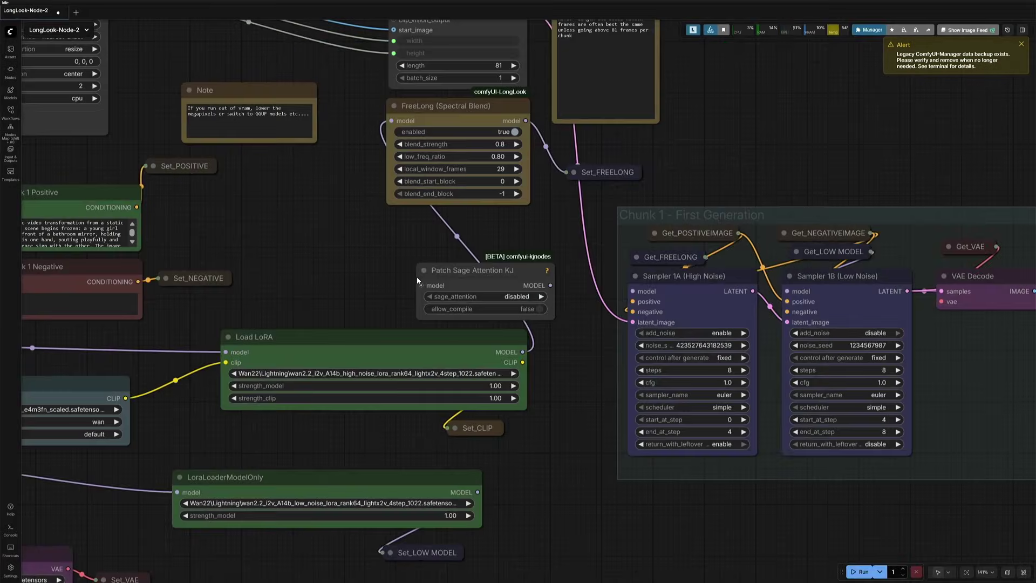
pyautogui.moveTo(426, 270); pyautogui.dragTo(580, 523)
pyautogui.rightClick(356, 259)
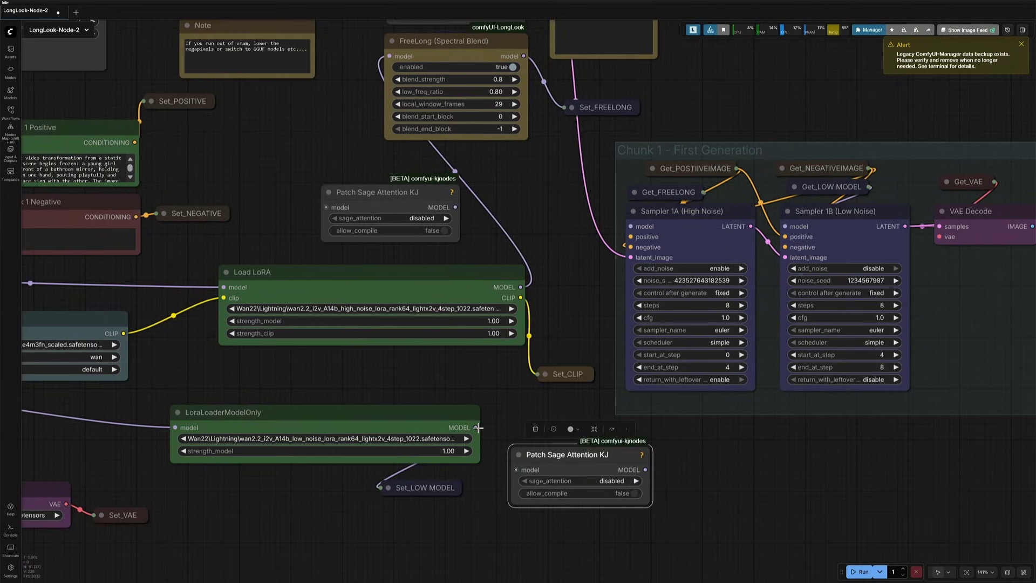
pyautogui.moveTo(477, 427); pyautogui.dragTo(517, 469)
pyautogui.moveTo(645, 470); pyautogui.dragTo(380, 487)
pyautogui.moveTo(464, 494); pyautogui.dragTo(674, 546)
# Step: Set the lower Patch Sage Attention node's sage_attention to auto
pyautogui.scroll(3, 677, 539)
pyautogui.click(581, 468)
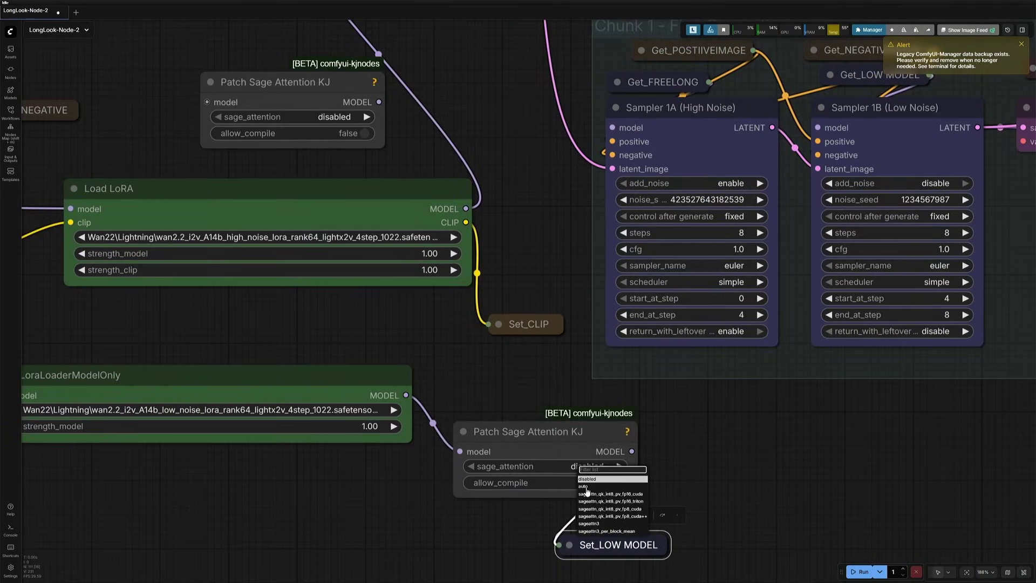
pyautogui.click(584, 486)
pyautogui.scroll(-3, 377, 324)
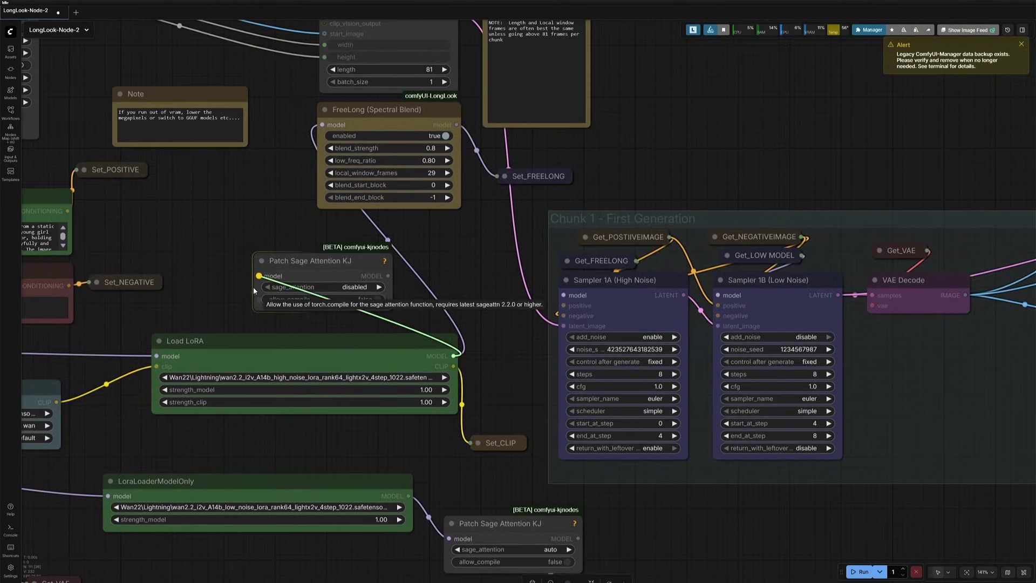
# Step: Wire the upper Patch Sage Attention node between Load LoRA and FreeLong, with sage_attention auto
pyautogui.moveTo(253, 284); pyautogui.dragTo(258, 275)
pyautogui.moveTo(388, 276); pyautogui.dragTo(322, 125)
pyautogui.click(345, 286)
pyautogui.click(362, 301)
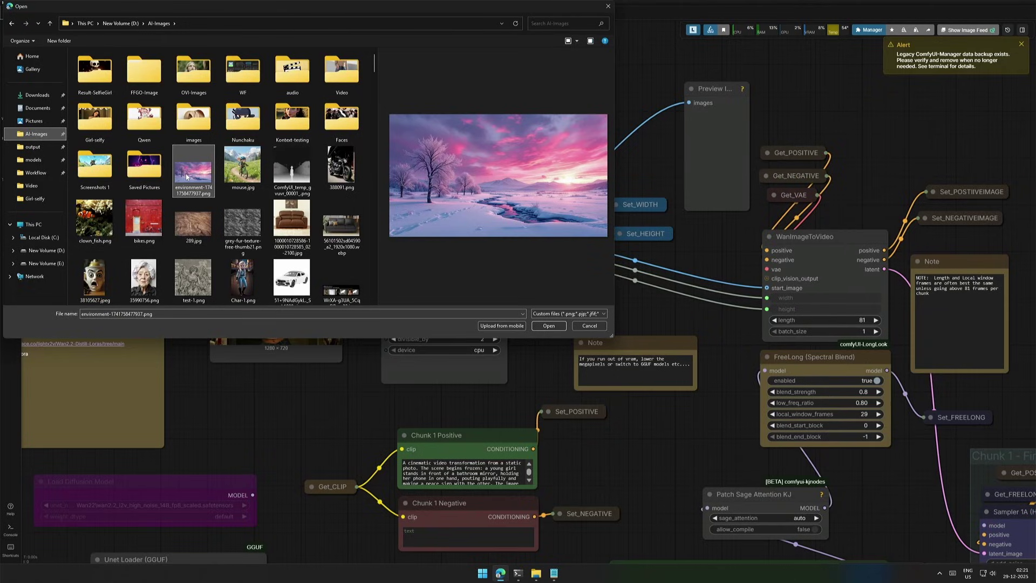
# Step: Load environment-1741758477937.png, the snowy landscape, into the Load Image node
pyautogui.doubleClick(186, 177)
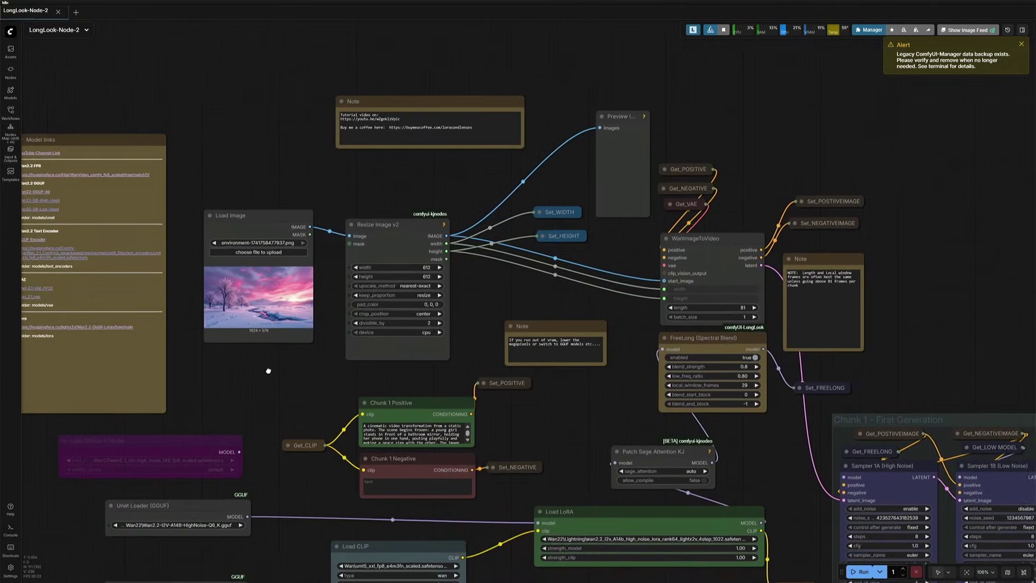
pyautogui.scroll(2, 268, 365)
pyautogui.click(325, 302)
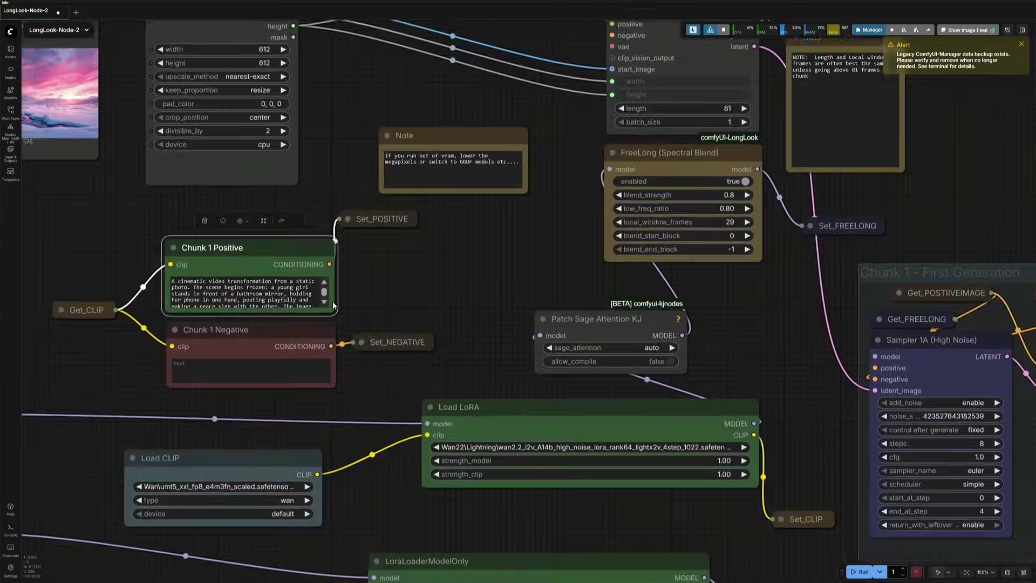
pyautogui.click(282, 297)
pyautogui.scroll(-5, 281, 297)
# Step: Run the workflow, confirm the 419.67-second completion in the console, and view the Chunk 1 Output video
pyautogui.click(413, 293)
pyautogui.scroll(-8, 413, 291)
pyautogui.click(863, 572)
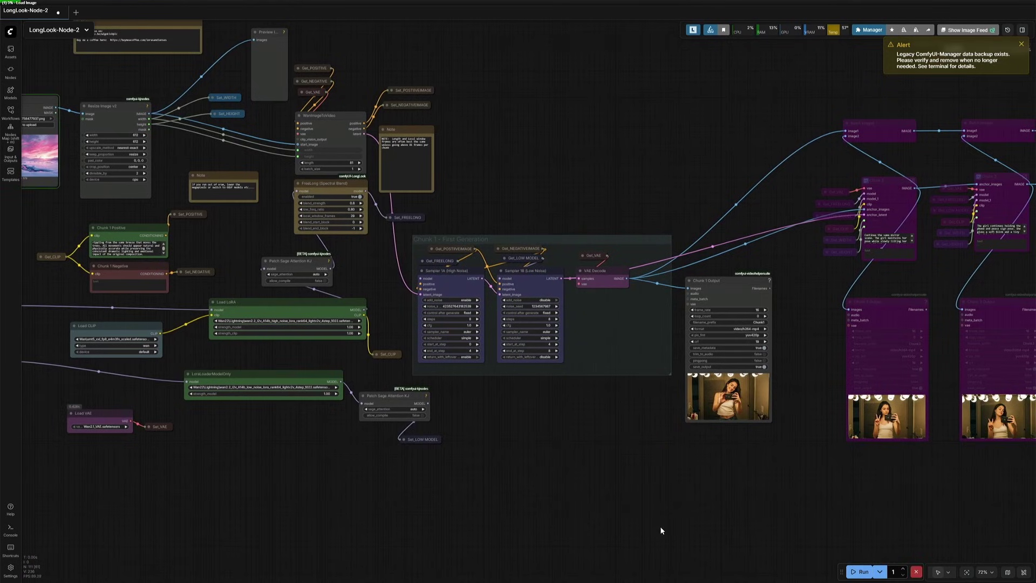
pyautogui.hotkey('alt', 'Tab')
pyautogui.scroll(1, 270, 270)
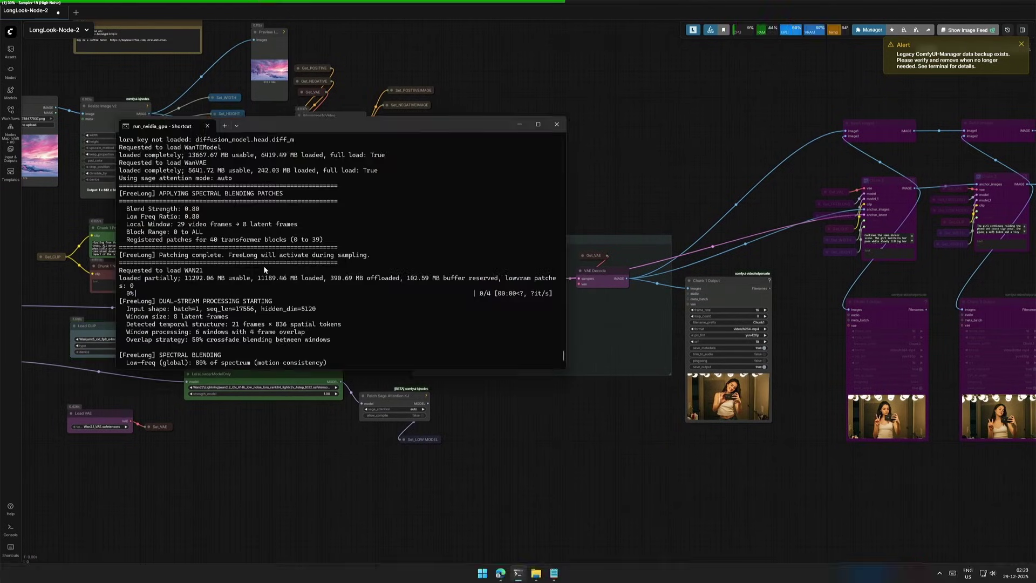
pyautogui.moveTo(140, 182); pyautogui.dragTo(221, 181)
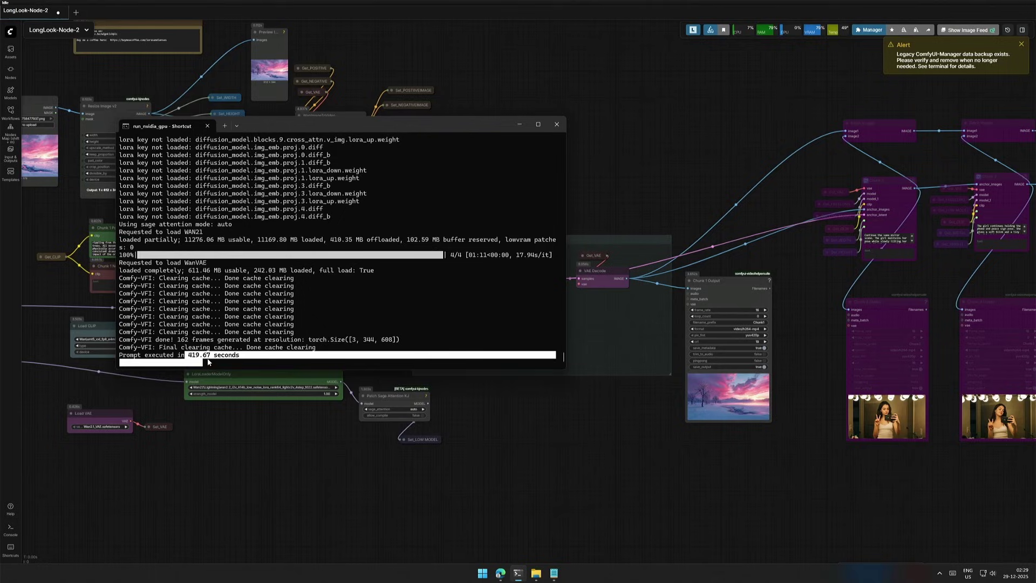
pyautogui.moveTo(184, 355); pyautogui.dragTo(211, 355)
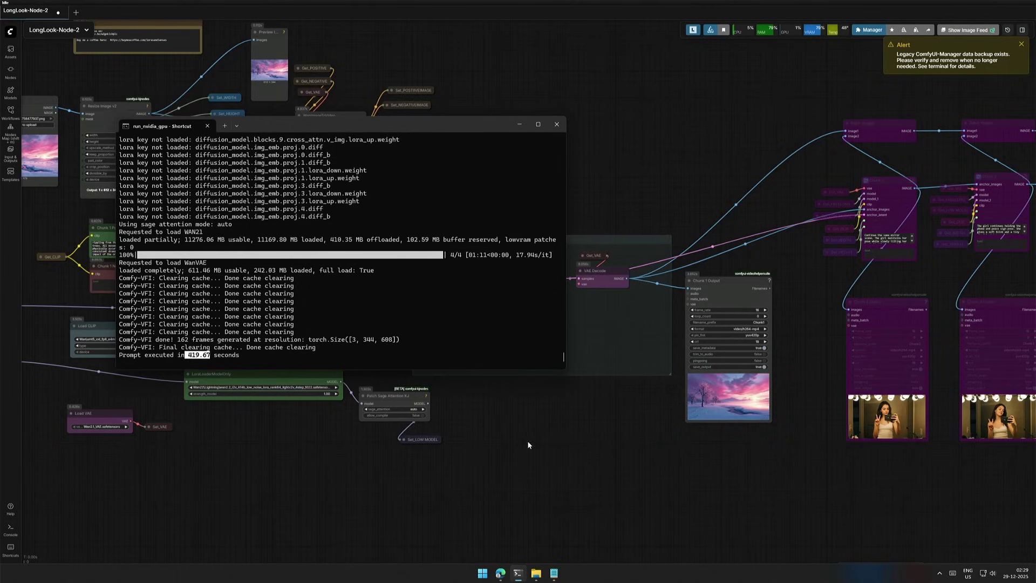
pyautogui.scroll(15, 698, 441)
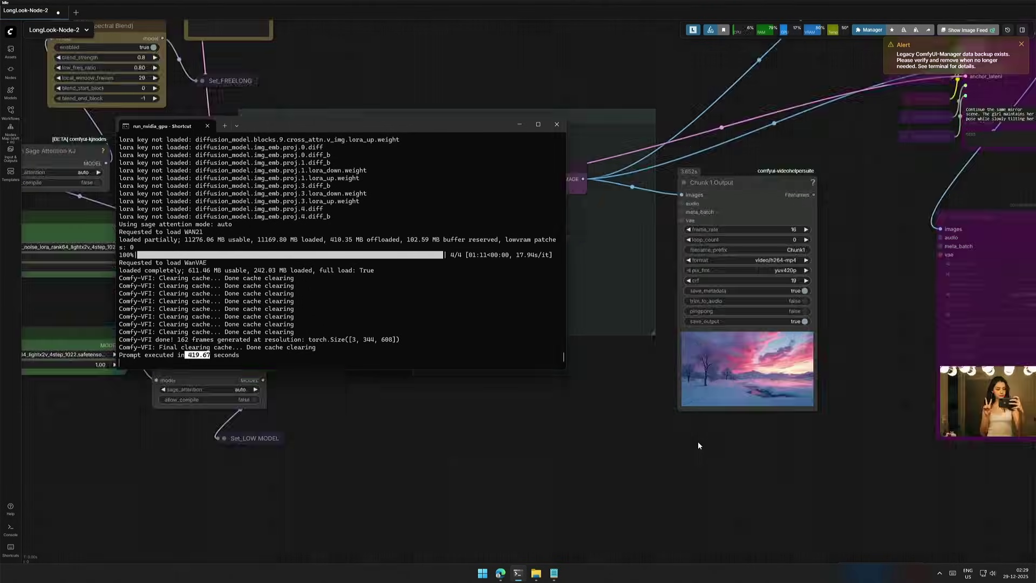
pyautogui.moveTo(737, 431); pyautogui.dragTo(447, 492)
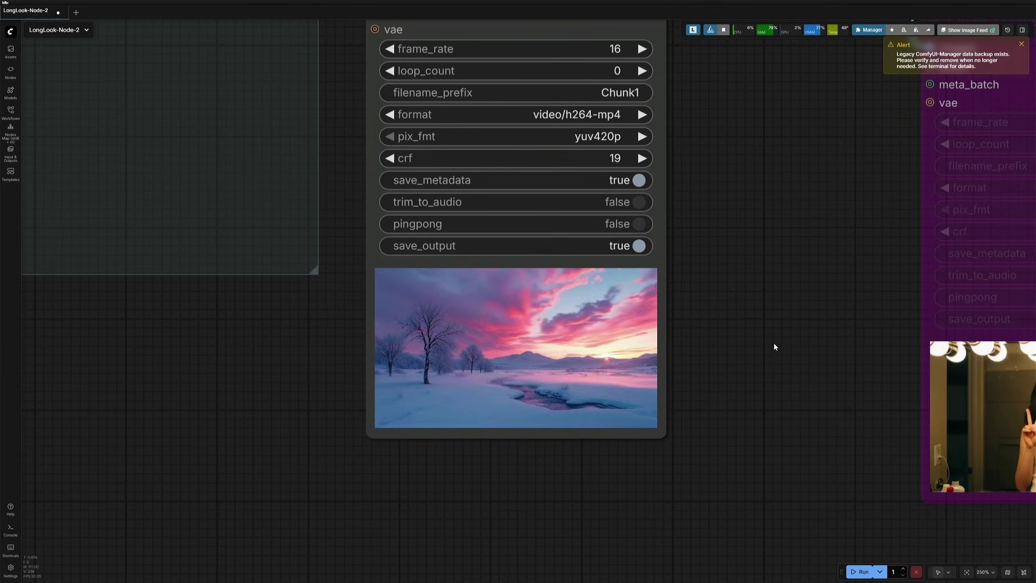
# Step: Re-enable the bypassed Chunk 2 nodes
pyautogui.scroll(-14, 773, 342)
pyautogui.click(373, 92)
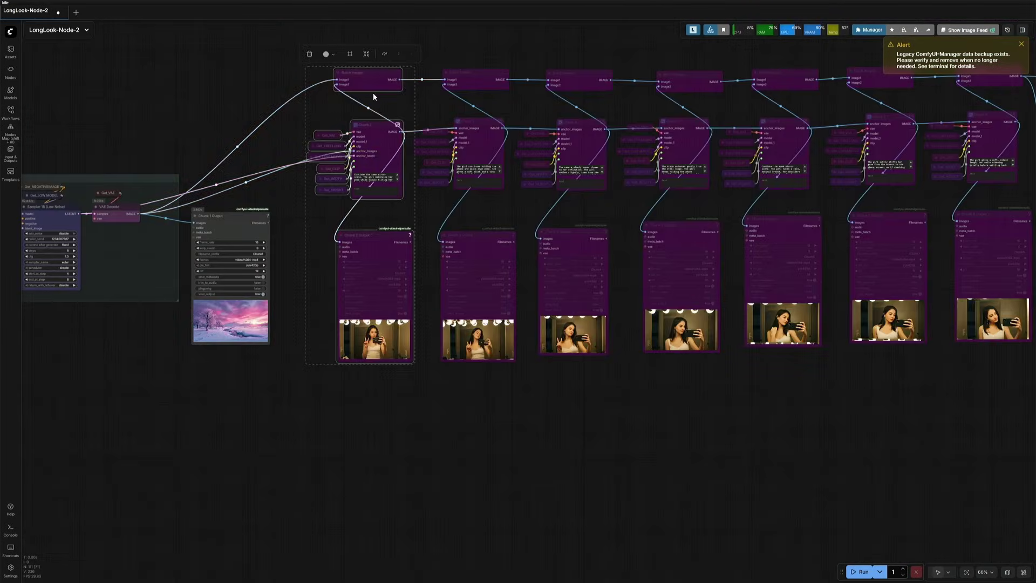
pyautogui.click(384, 54)
pyautogui.click(315, 328)
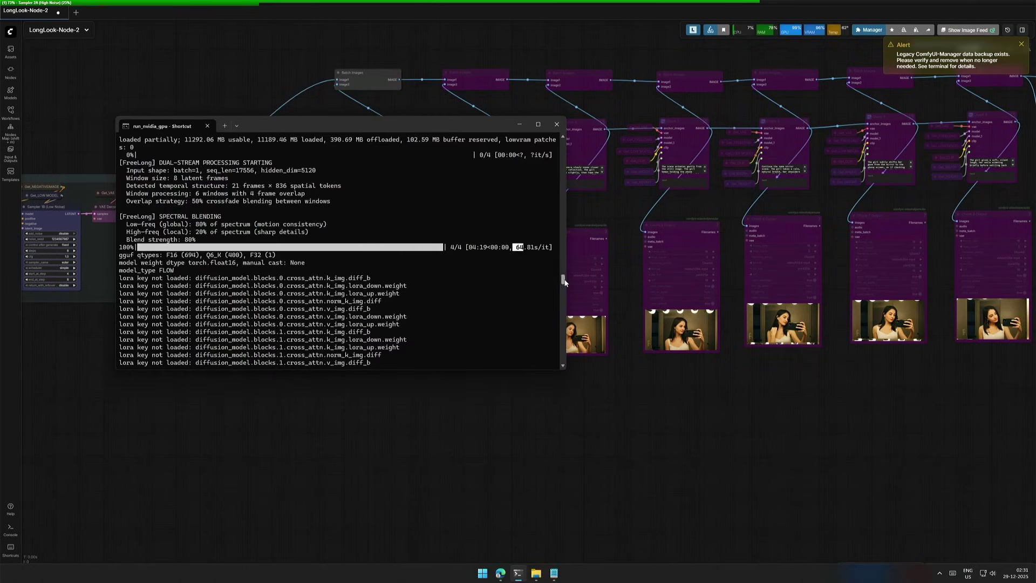
# Step: Hide the terminal log and dismiss the legacy backup alert to get back to the workflow
pyautogui.scroll(-20, 553, 342)
pyautogui.scroll(-20, 554, 346)
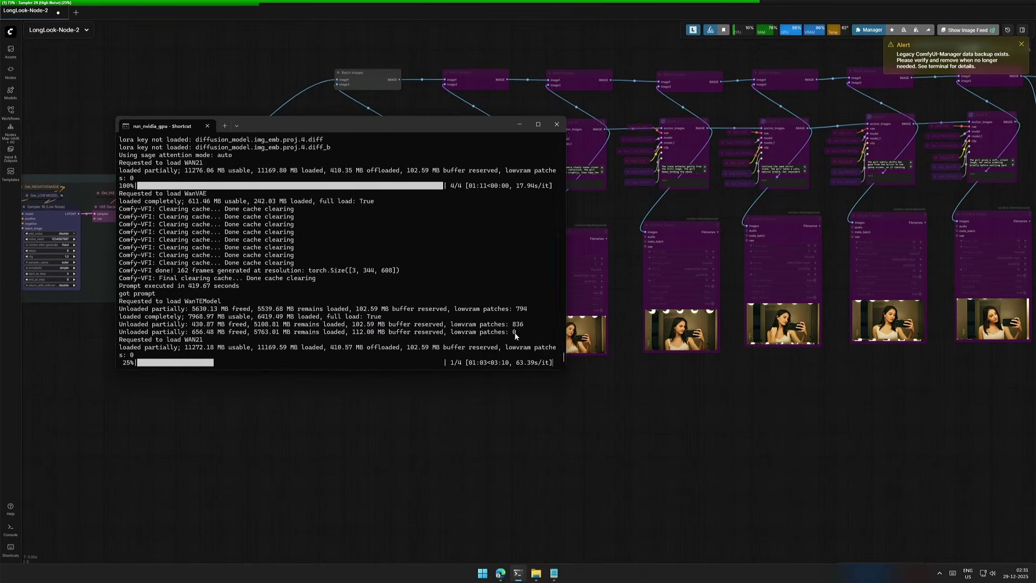
pyautogui.click(703, 484)
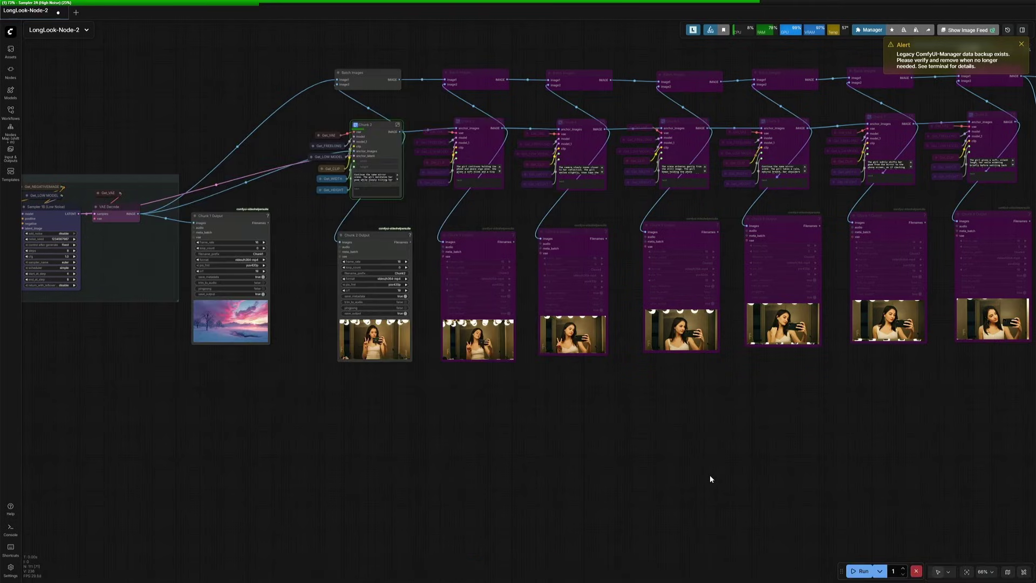
pyautogui.click(1021, 44)
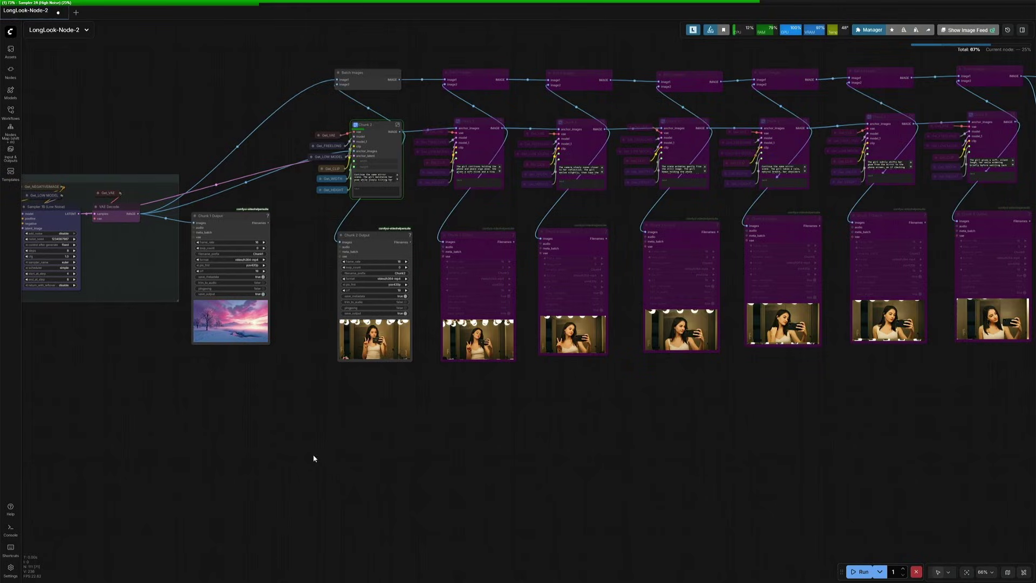
pyautogui.hscroll(-1, 294, 446)
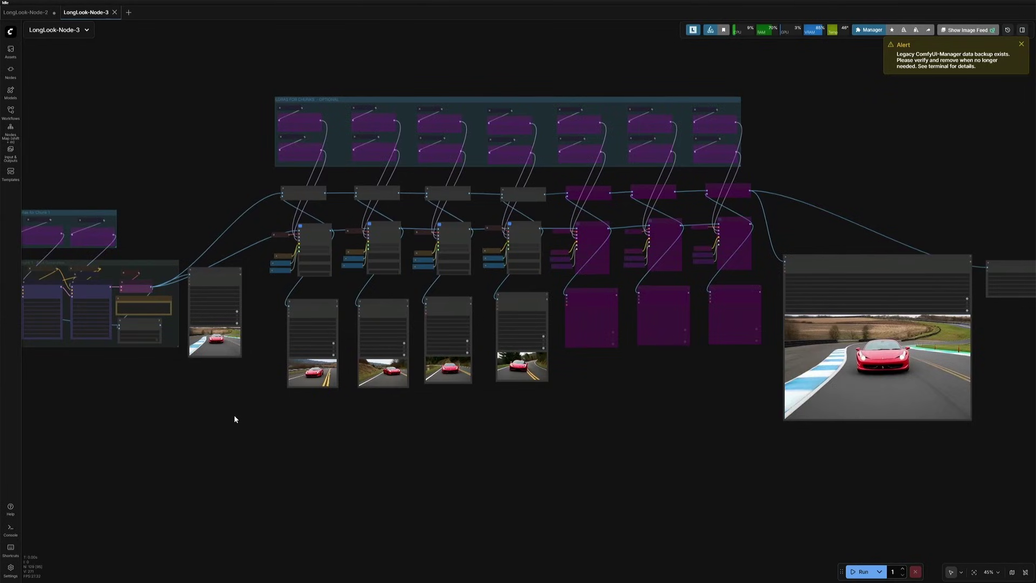
# Step: Pan and zoom to the large red sports car Chunk 1 preview, then back out toward the Loaders group
pyautogui.moveTo(552, 475); pyautogui.dragTo(427, 469)
pyautogui.scroll(6, 506, 404)
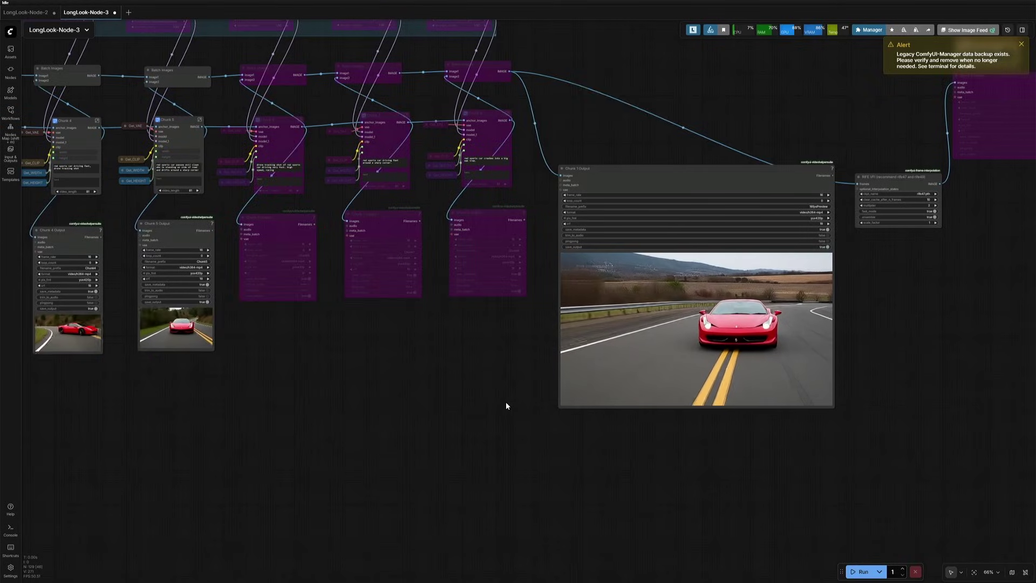
pyautogui.moveTo(510, 393); pyautogui.dragTo(468, 403)
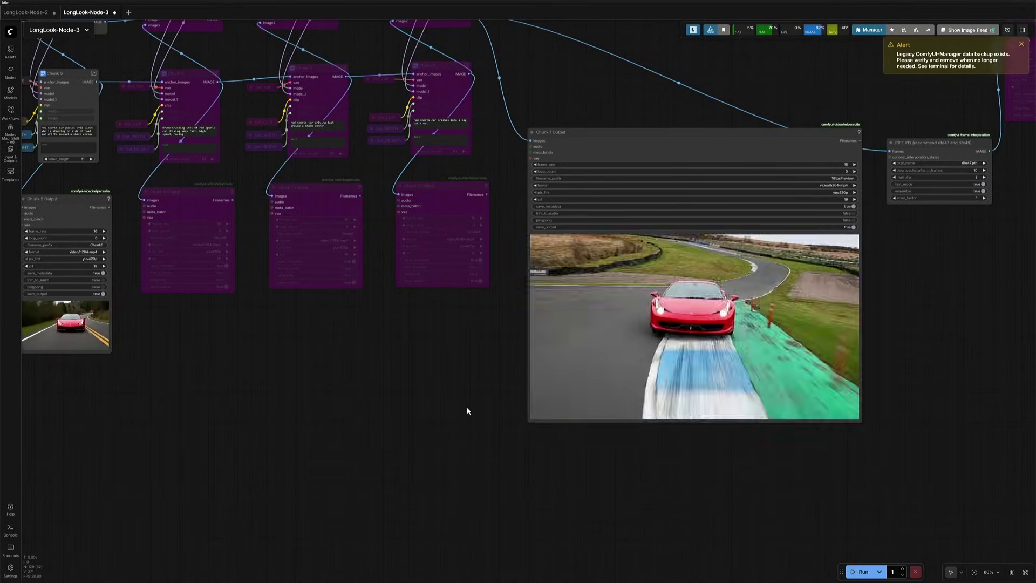
pyautogui.scroll(-3, 467, 411)
pyautogui.hscroll(-10, 464, 500)
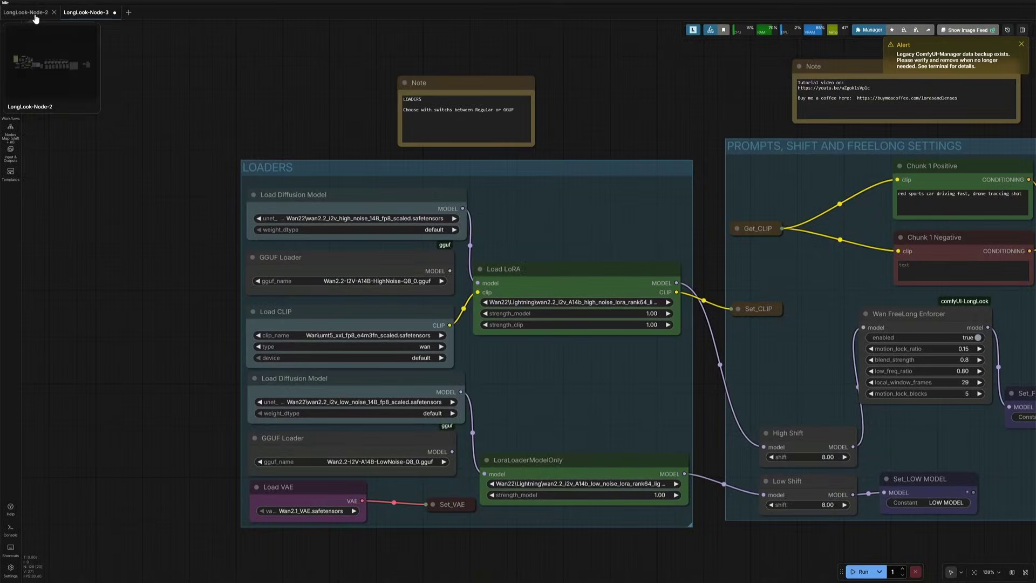
# Step: Glance at LongLook-Node-2's note, then return to LongLook-Node-3 and zoom around its Model links and Load Image settings
pyautogui.click(34, 13)
pyautogui.click(69, 146)
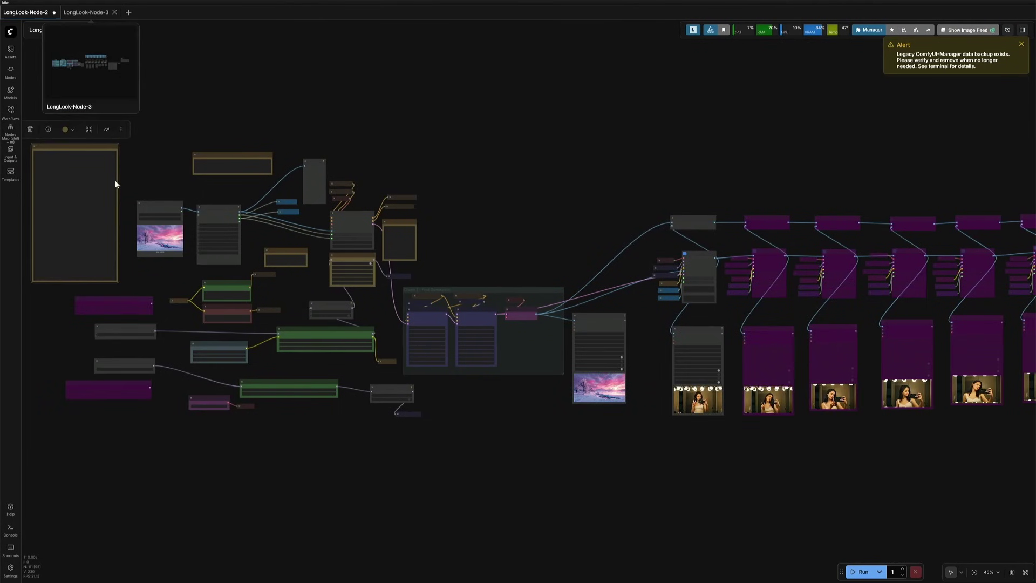
pyautogui.click(86, 12)
pyautogui.scroll(-3, 127, 186)
pyautogui.scroll(5, 112, 324)
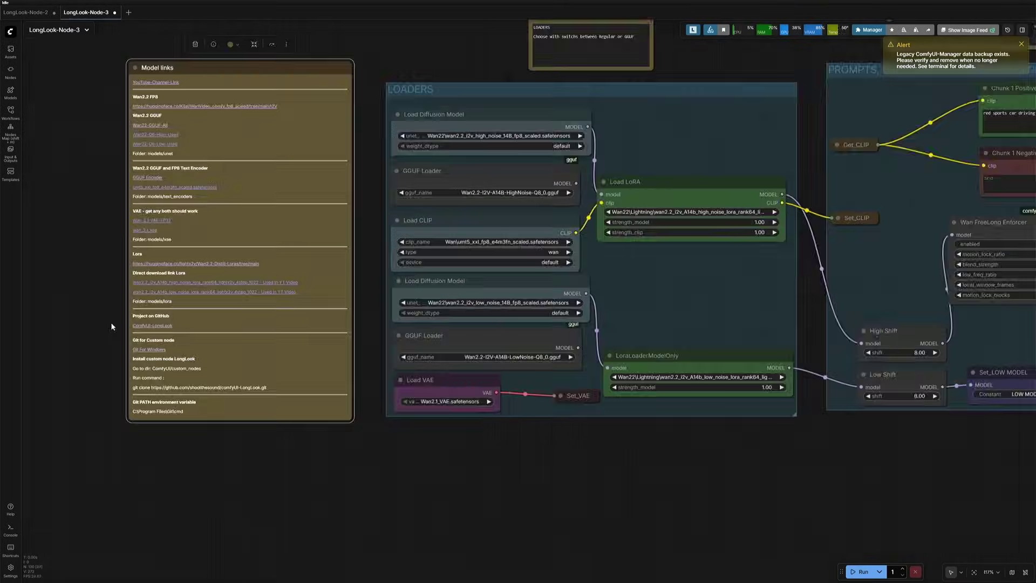
pyautogui.scroll(4, 112, 326)
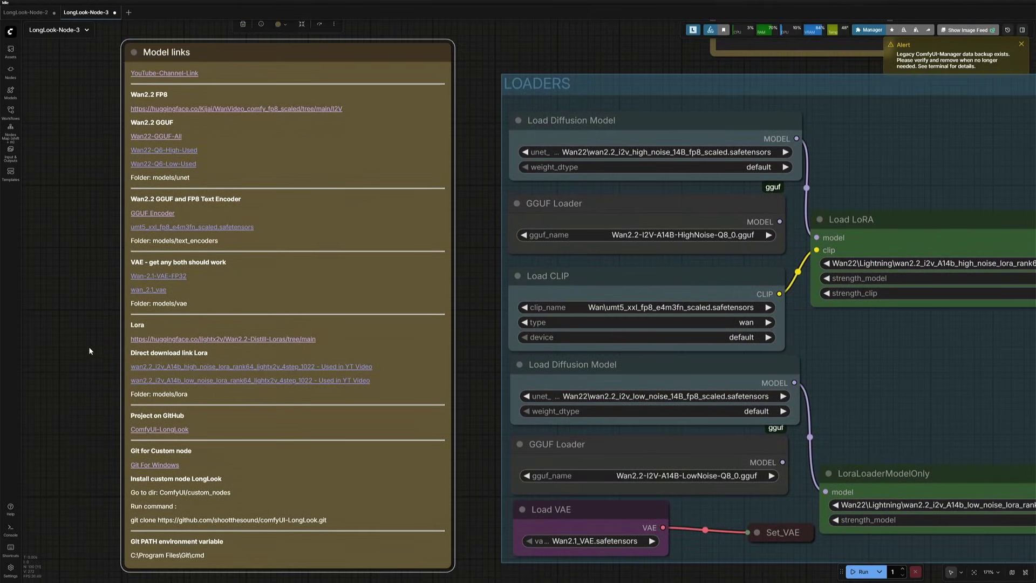
pyautogui.scroll(-1, 90, 350)
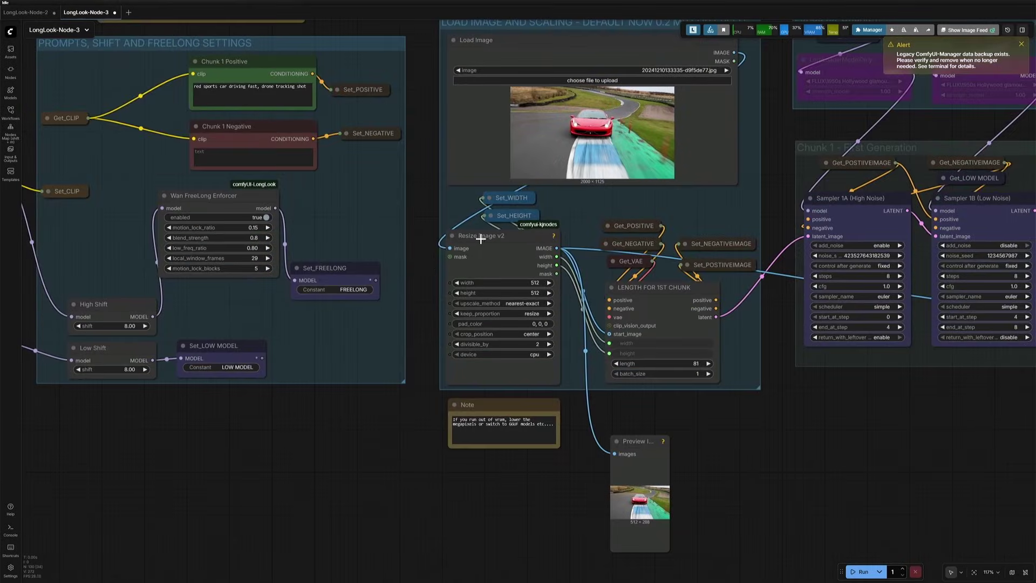
pyautogui.click(481, 238)
pyautogui.scroll(4, 467, 316)
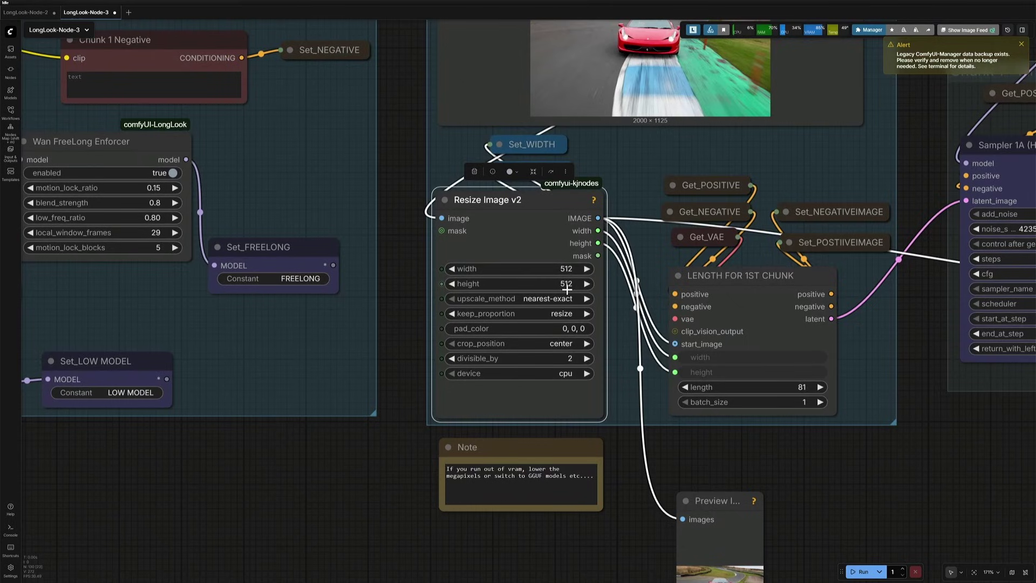
pyautogui.scroll(-8, 517, 443)
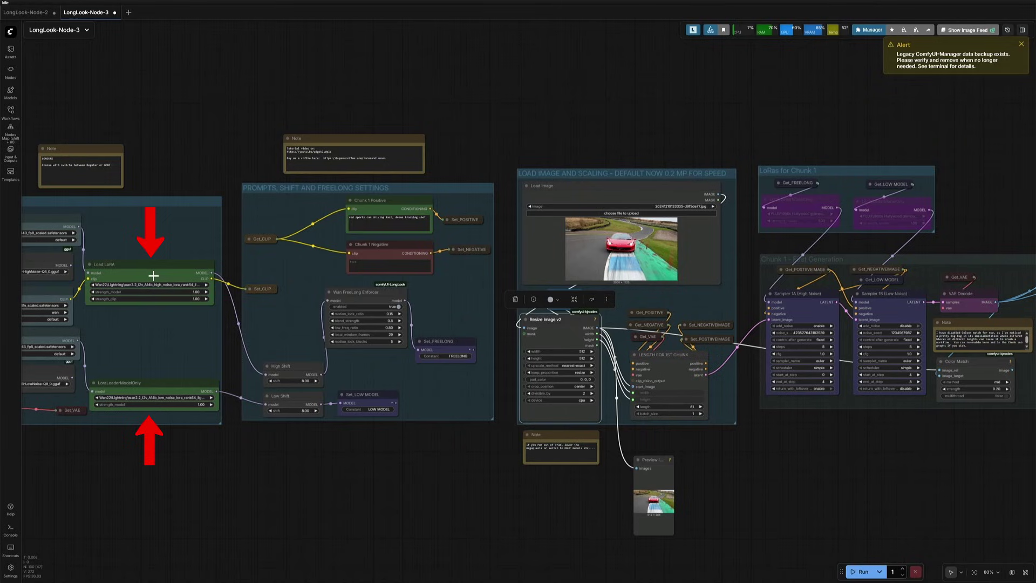
# Step: Inspect the Load LoRA and LoraLoaderModelOnly nodes, then the two bypassed Chunk 1 LoRA loaders
pyautogui.click(153, 276)
pyautogui.click(145, 384)
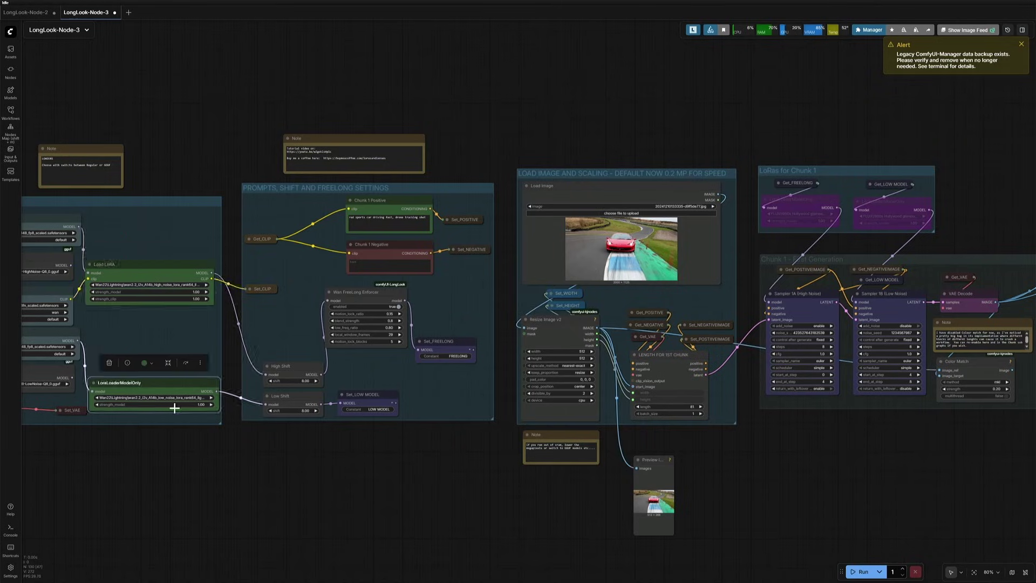
pyautogui.click(324, 455)
pyautogui.moveTo(340, 456); pyautogui.dragTo(55, 491)
pyautogui.scroll(6, 425, 277)
pyautogui.click(475, 231)
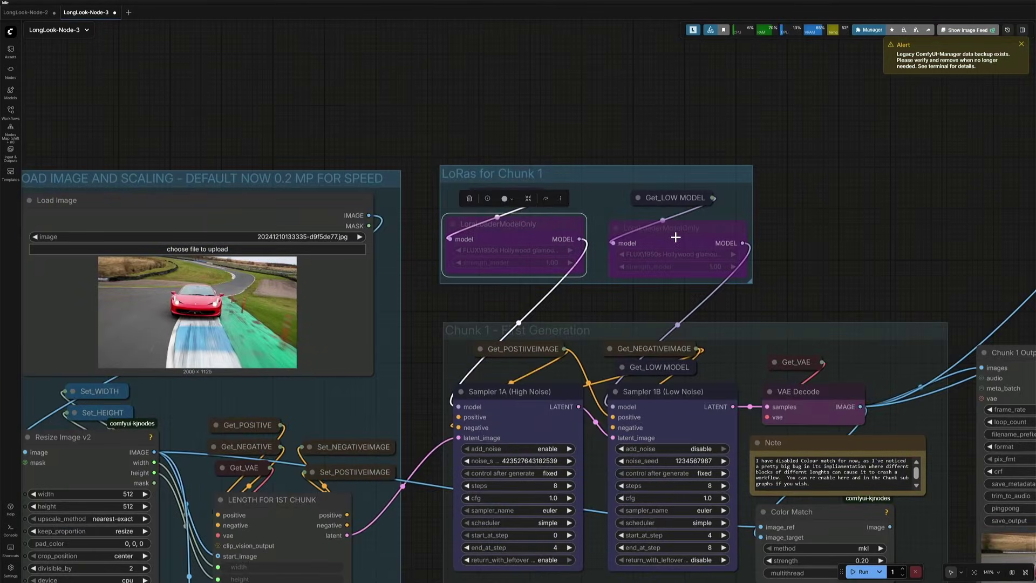
pyautogui.click(676, 237)
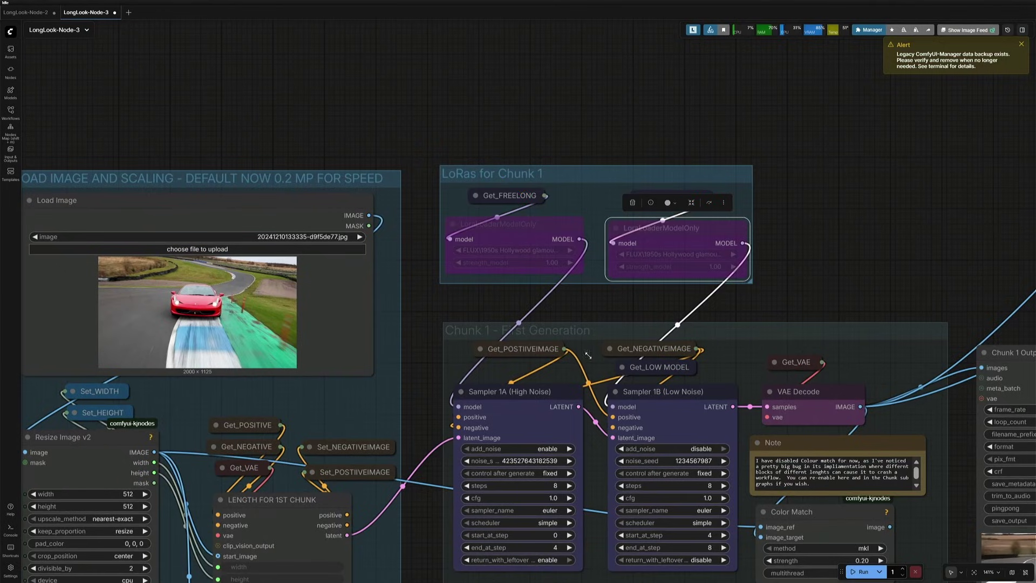
# Step: Pan past the optional per-chunk LoRA loaders and chunk previews toward the bypassed later chunks
pyautogui.moveTo(844, 237); pyautogui.dragTo(164, 327)
pyautogui.scroll(-10, 165, 332)
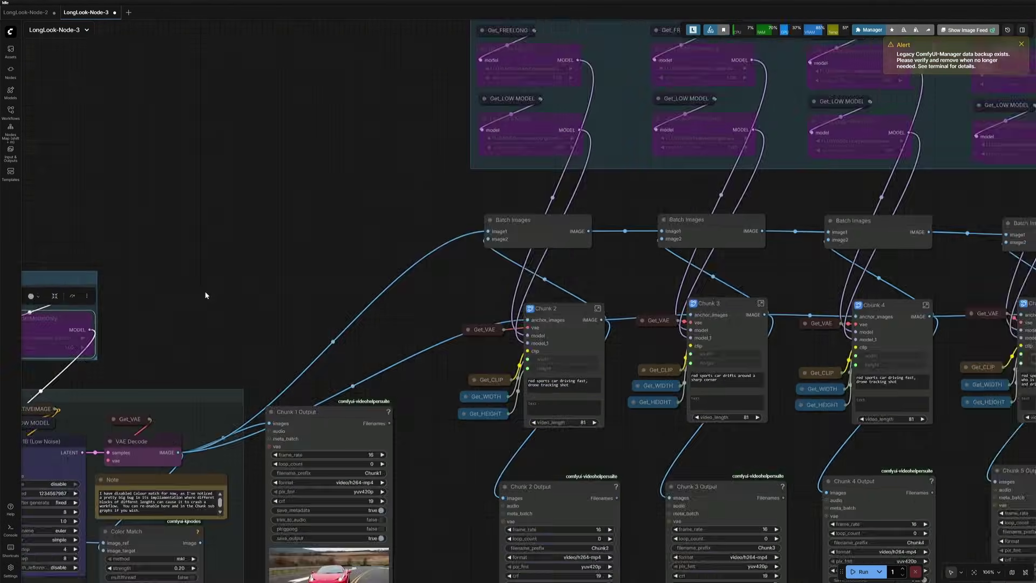
pyautogui.scroll(8, 132, 363)
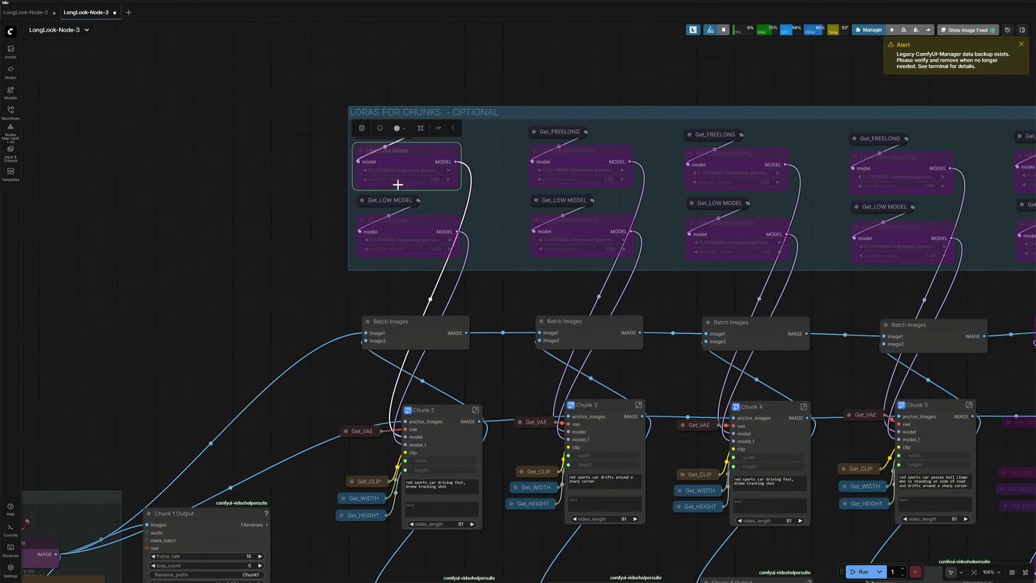
pyautogui.click(412, 225)
pyautogui.scroll(-4, 304, 305)
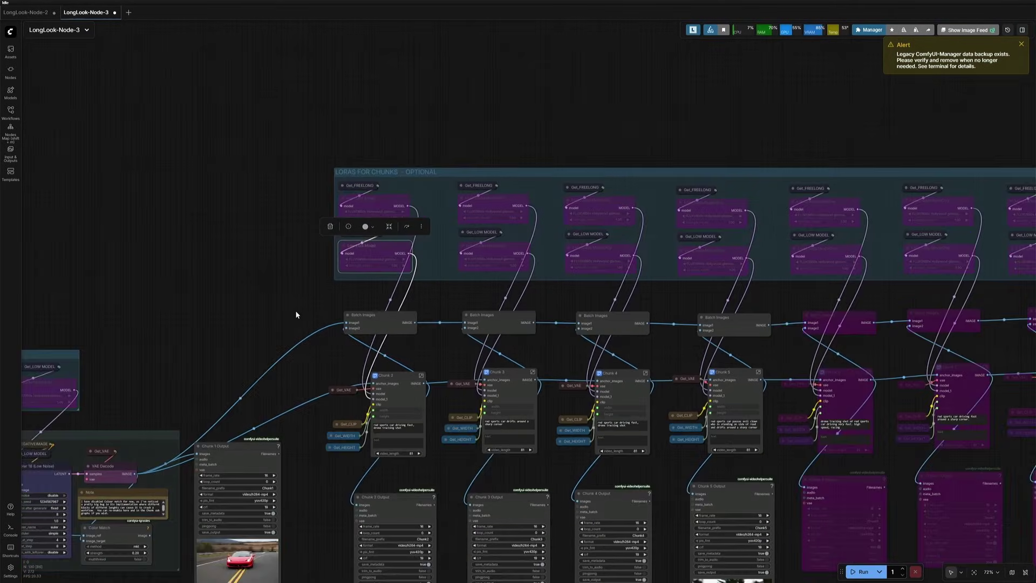
pyautogui.moveTo(287, 294); pyautogui.dragTo(313, 220)
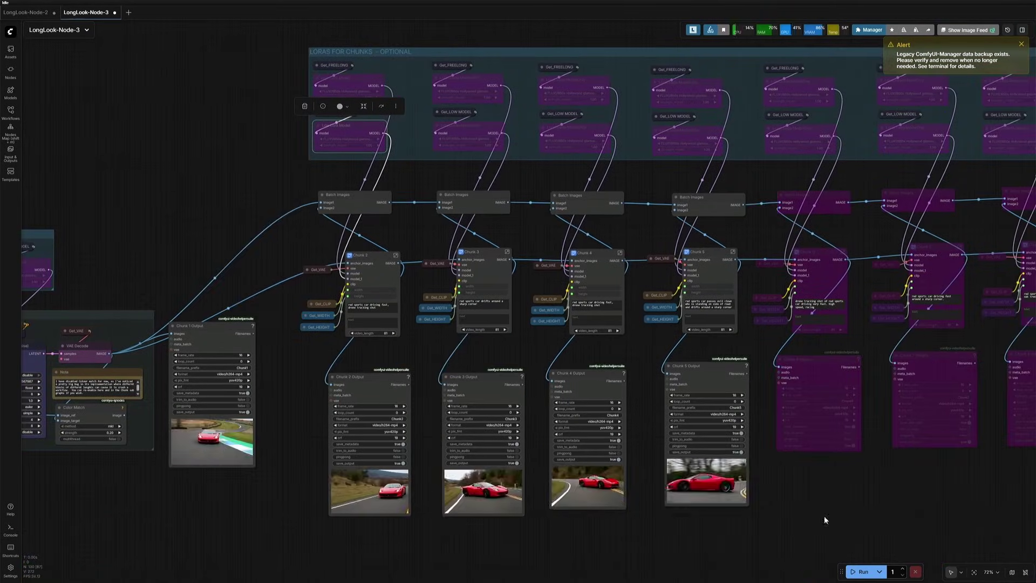
pyautogui.moveTo(192, 326); pyautogui.dragTo(966, 335)
pyautogui.moveTo(599, 211); pyautogui.dragTo(560, 514)
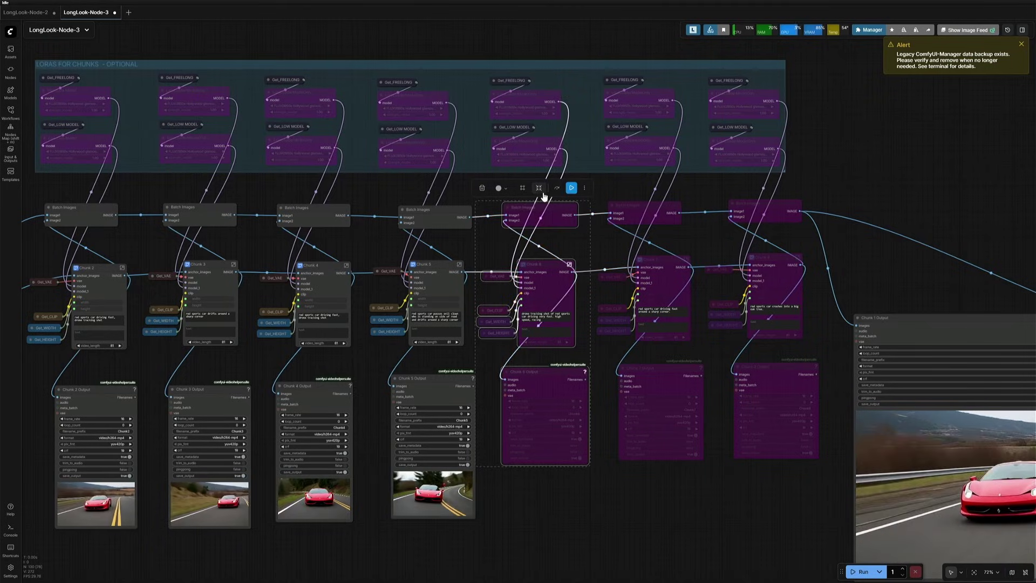
# Step: Toggle Bypass off and back on for the Chunk 6 nodes, leaving them bypassed
pyautogui.click(556, 190)
pyautogui.click(554, 192)
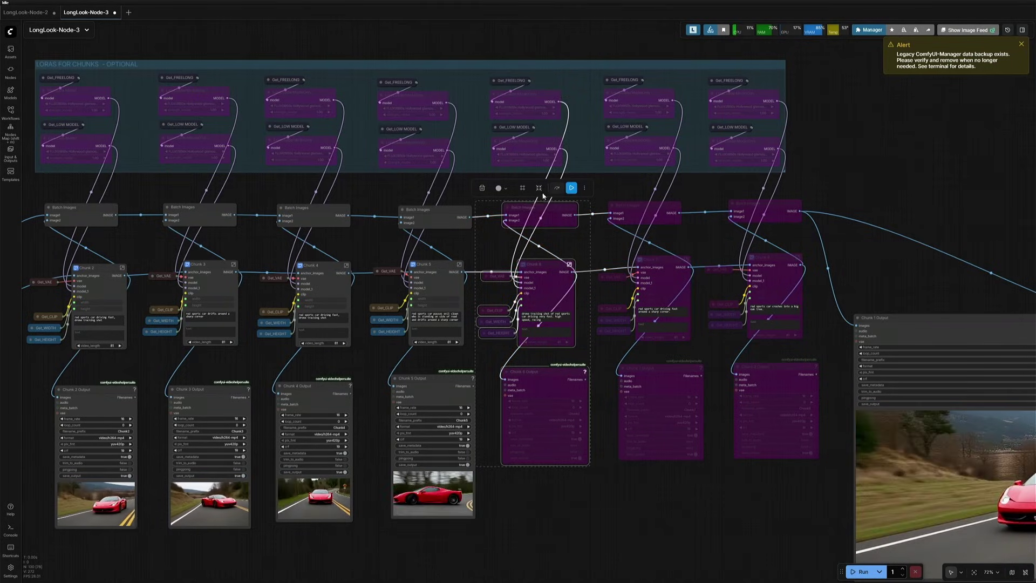
pyautogui.click(463, 197)
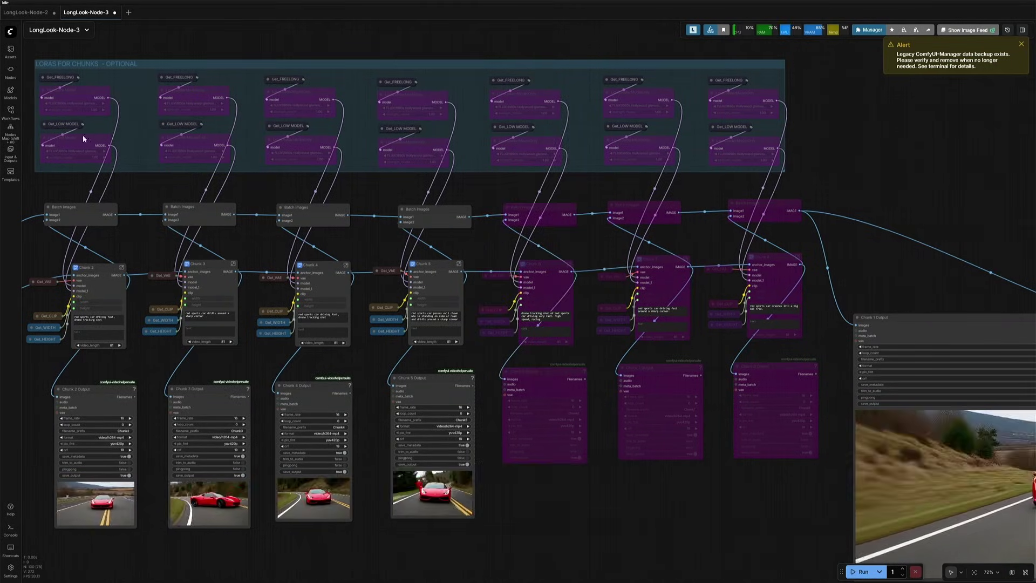
# Step: Check the chunk LoRA loader's file list without changing it, then view the final output beside RIFE VFI
pyautogui.click(85, 102)
pyautogui.click(85, 103)
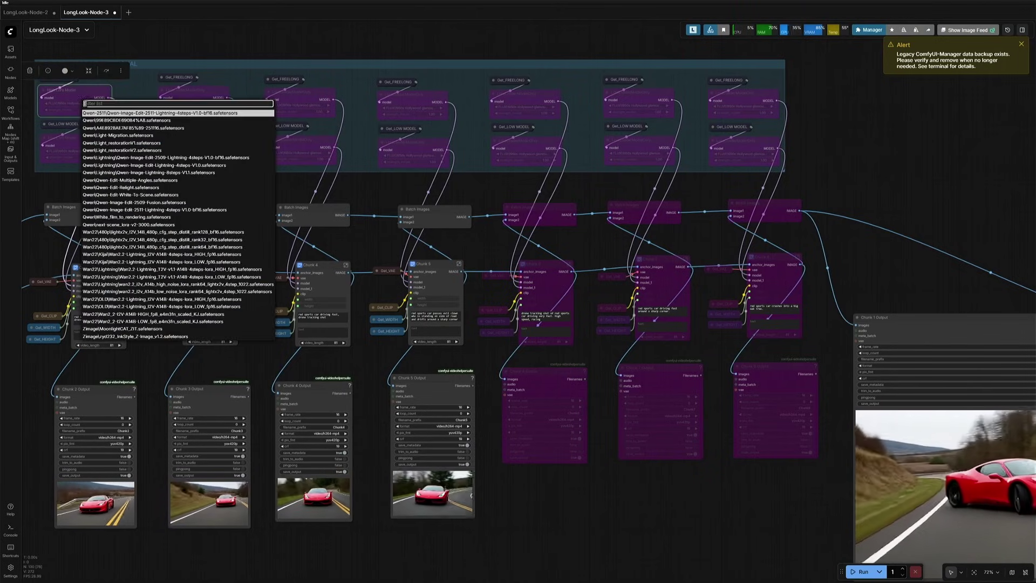
pyautogui.click(59, 190)
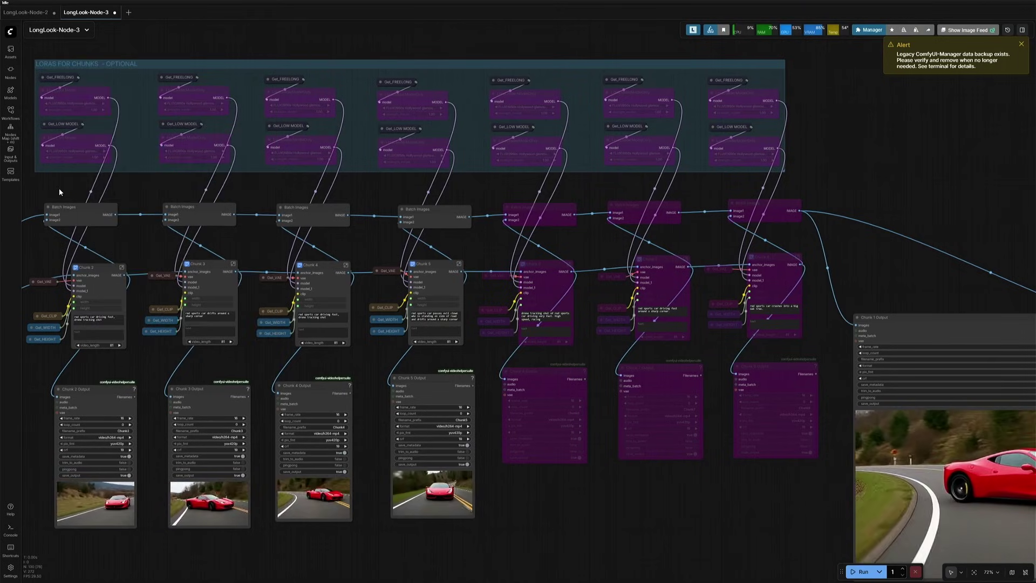
pyautogui.moveTo(647, 535); pyautogui.dragTo(347, 476)
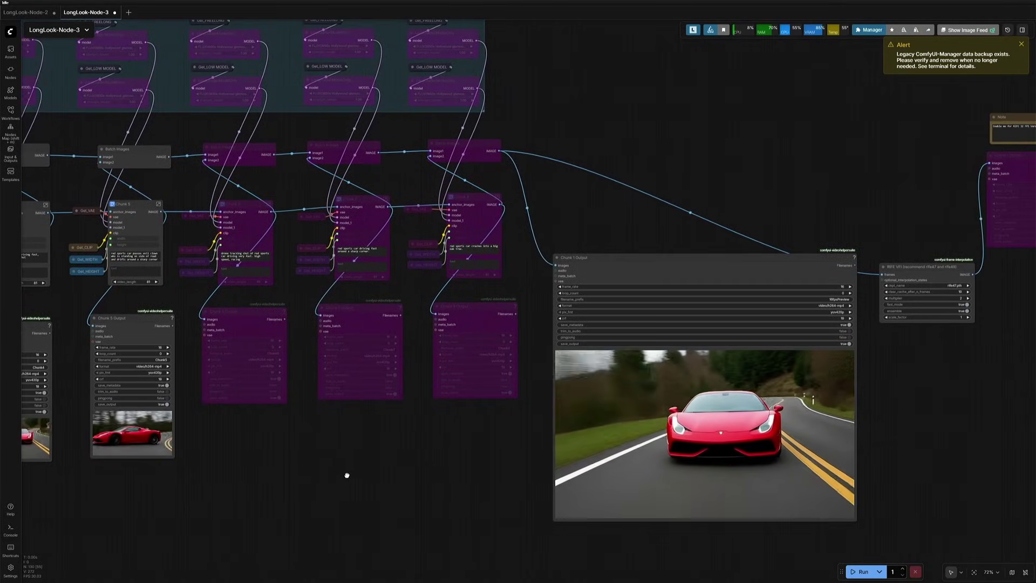